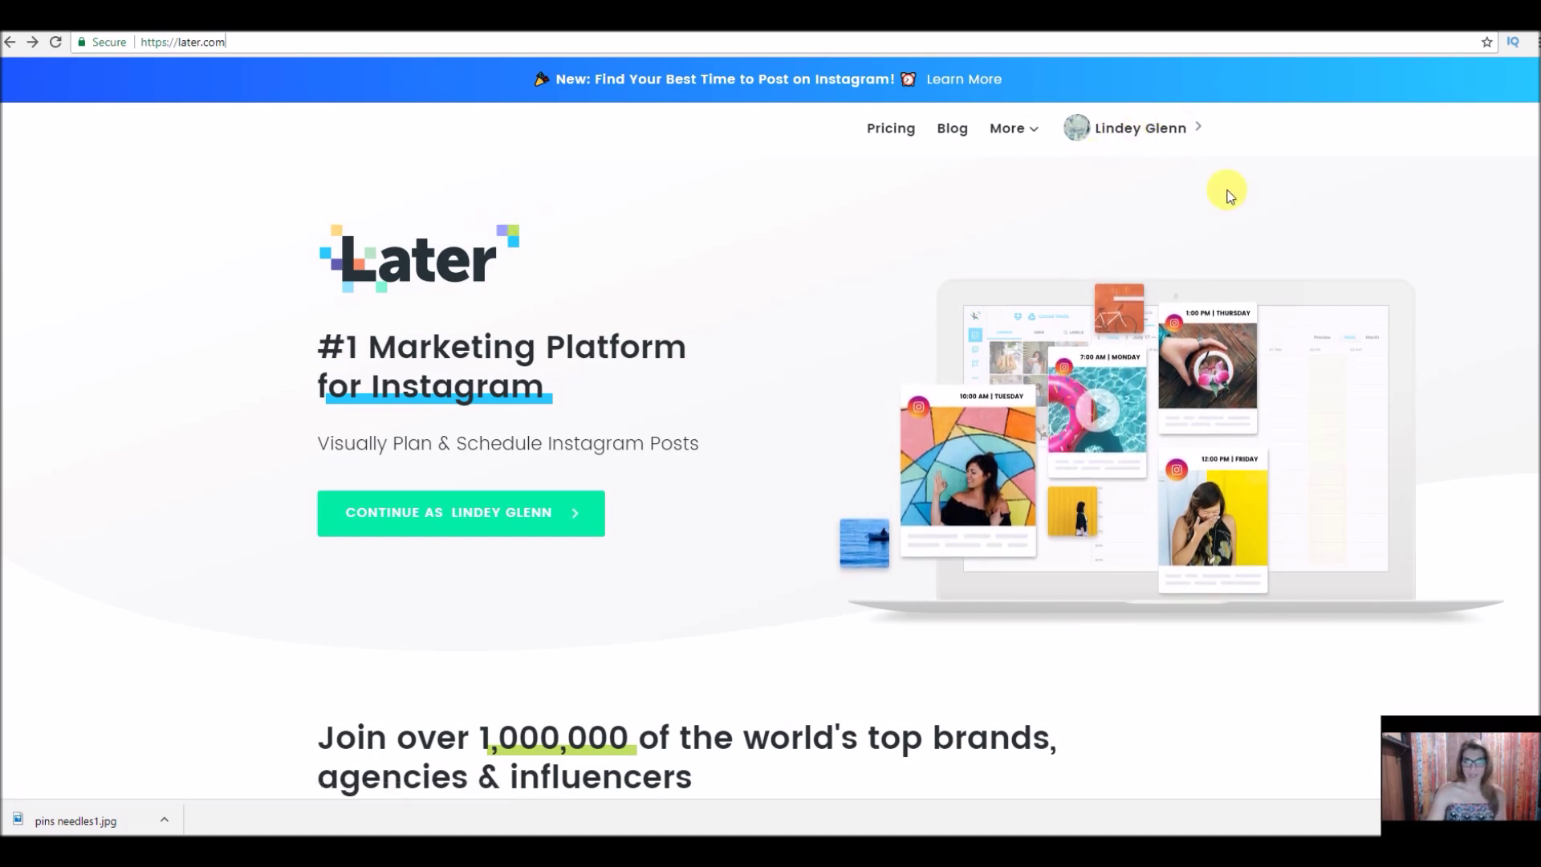
- Continue into the Later account, look at July 2–8, then return to July 9–15, 2017
left_click(401, 521)
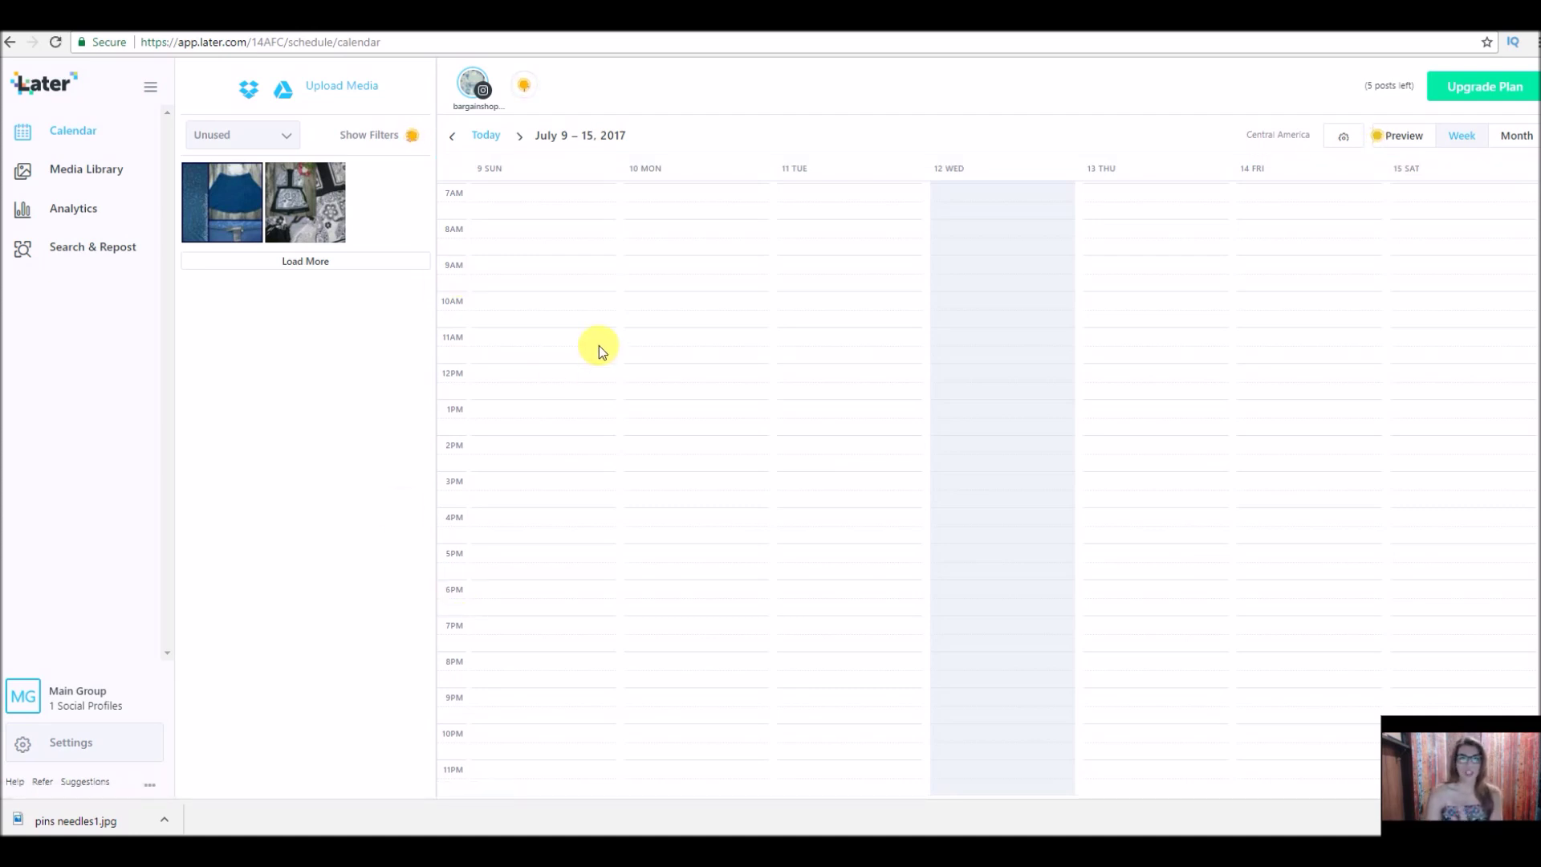
left_click(452, 138)
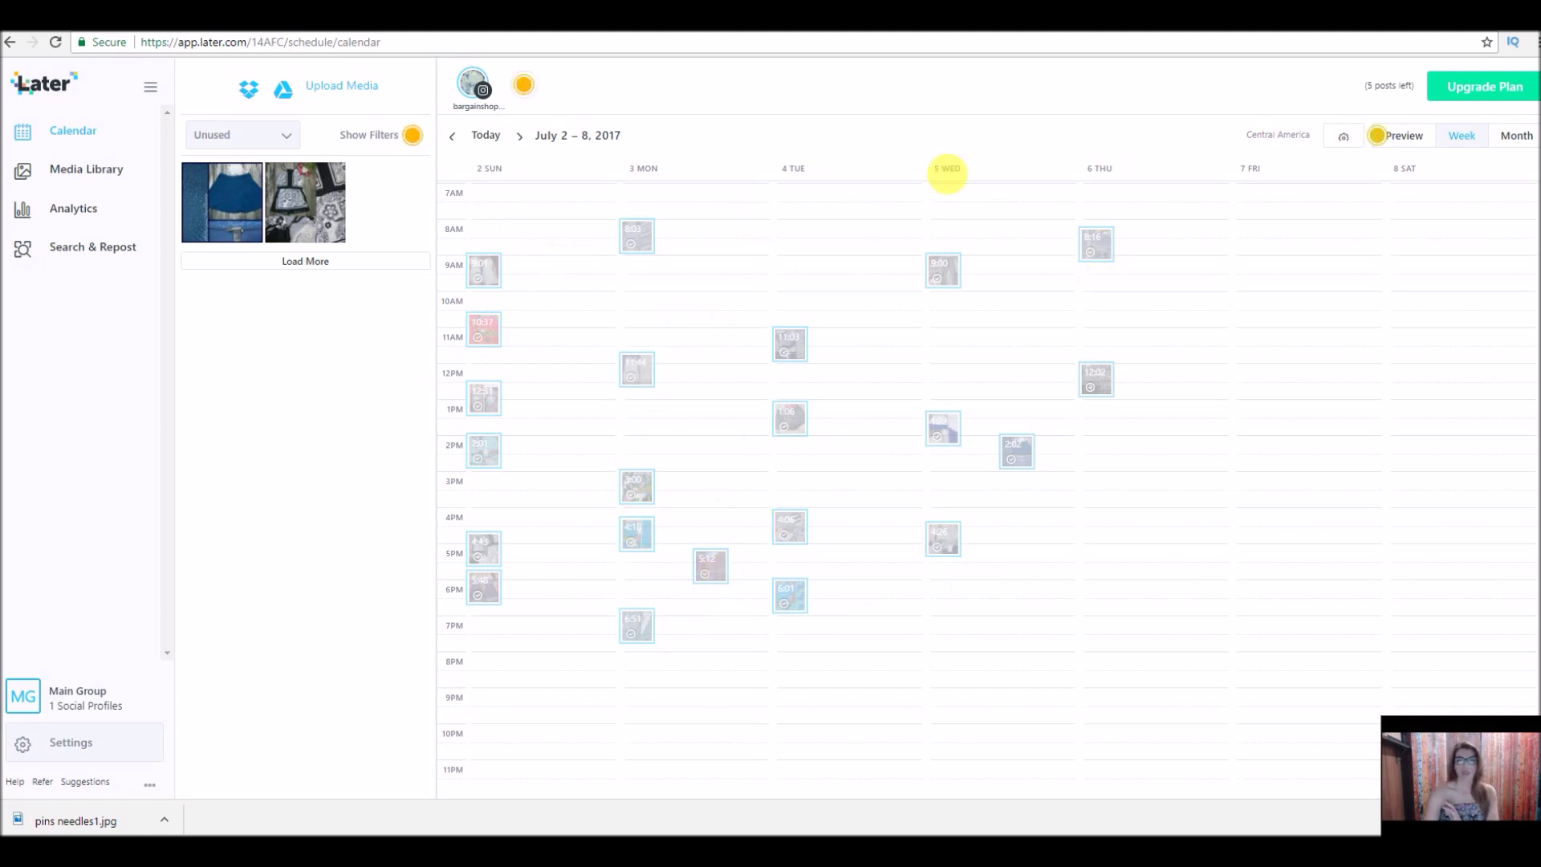
left_click(521, 136)
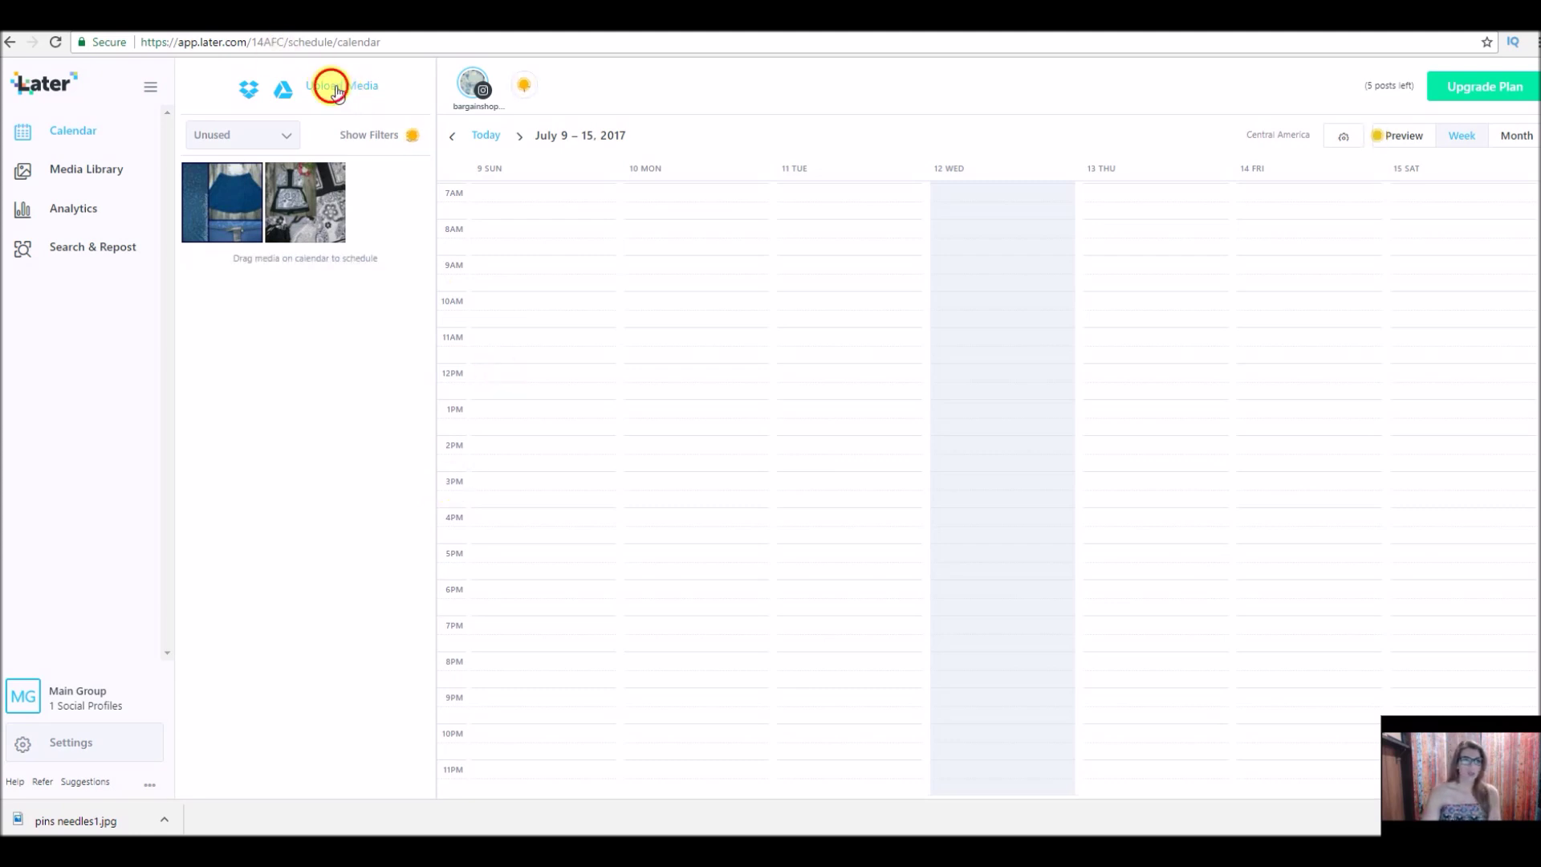
- Upload the pins needles1 photo from the product photos folder to Later
left_click(390, 362)
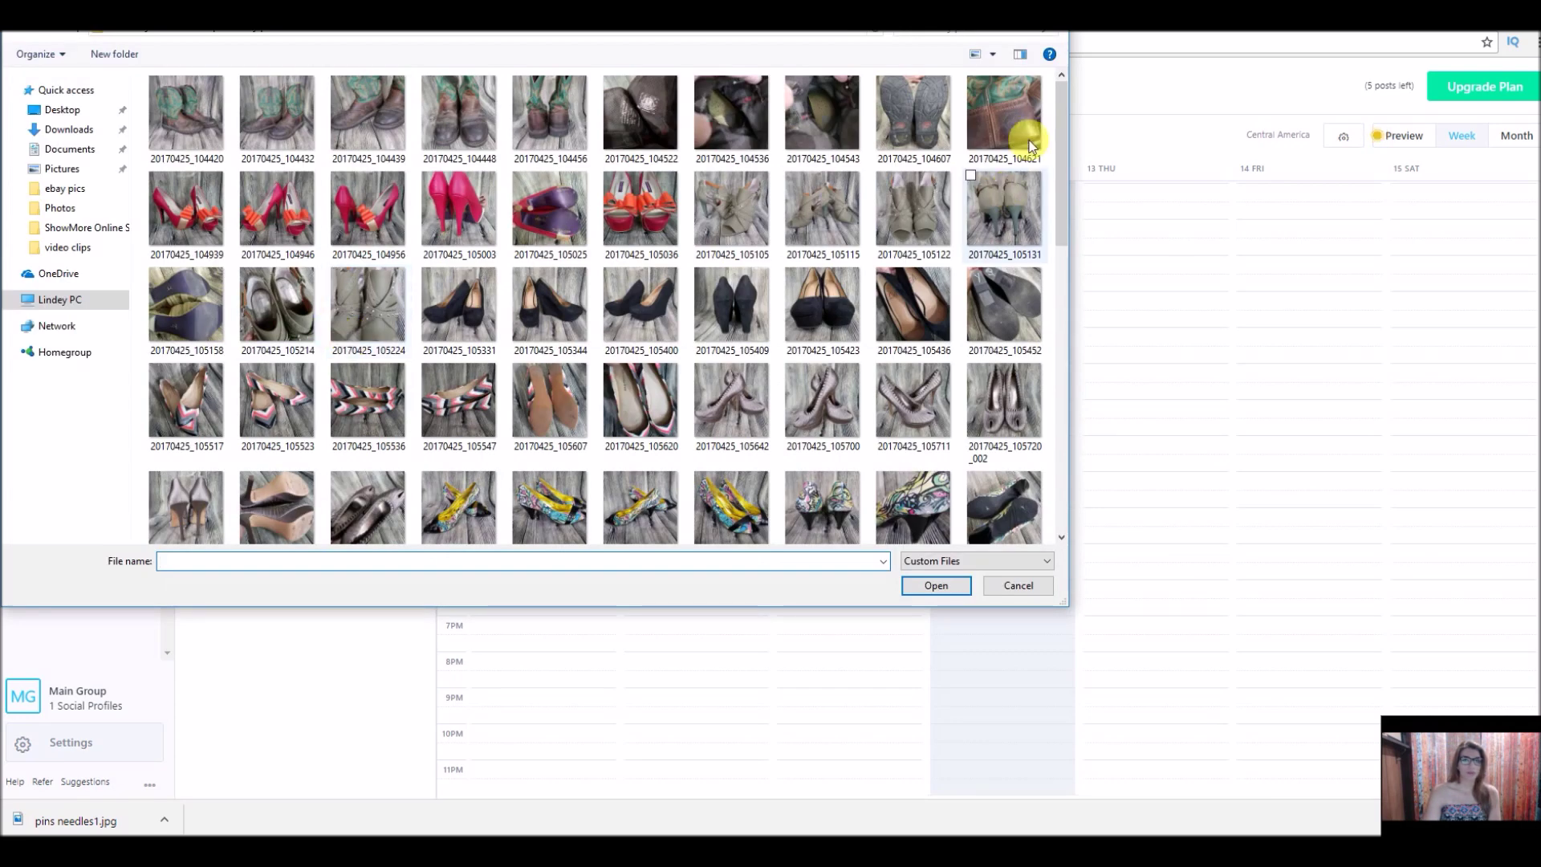
scroll(1056, 296, "down", 10)
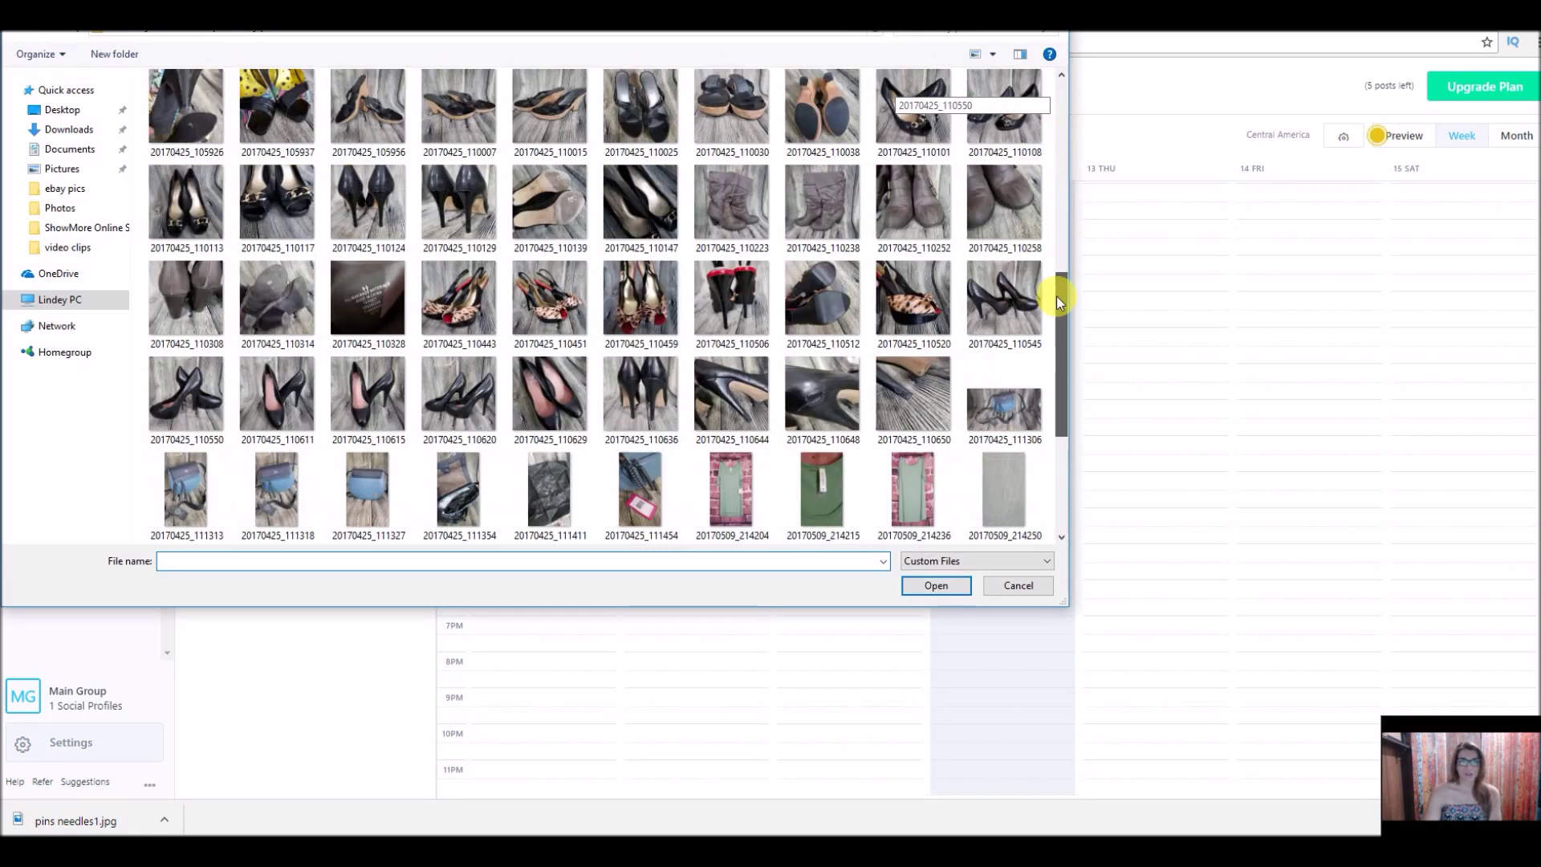
left_click_drag(1057, 358, 1051, 436)
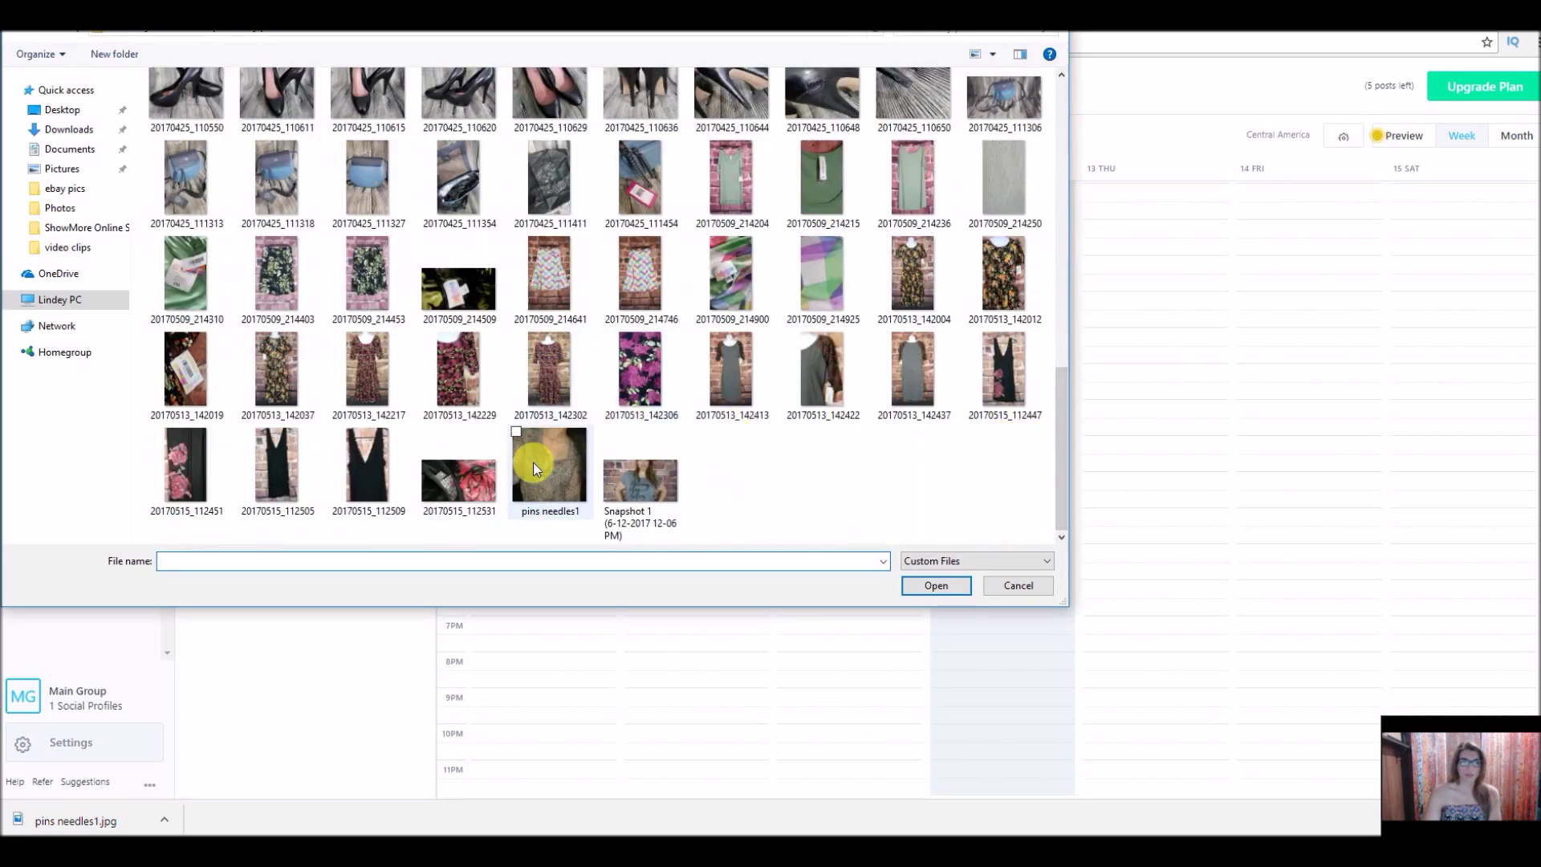
left_click(536, 462)
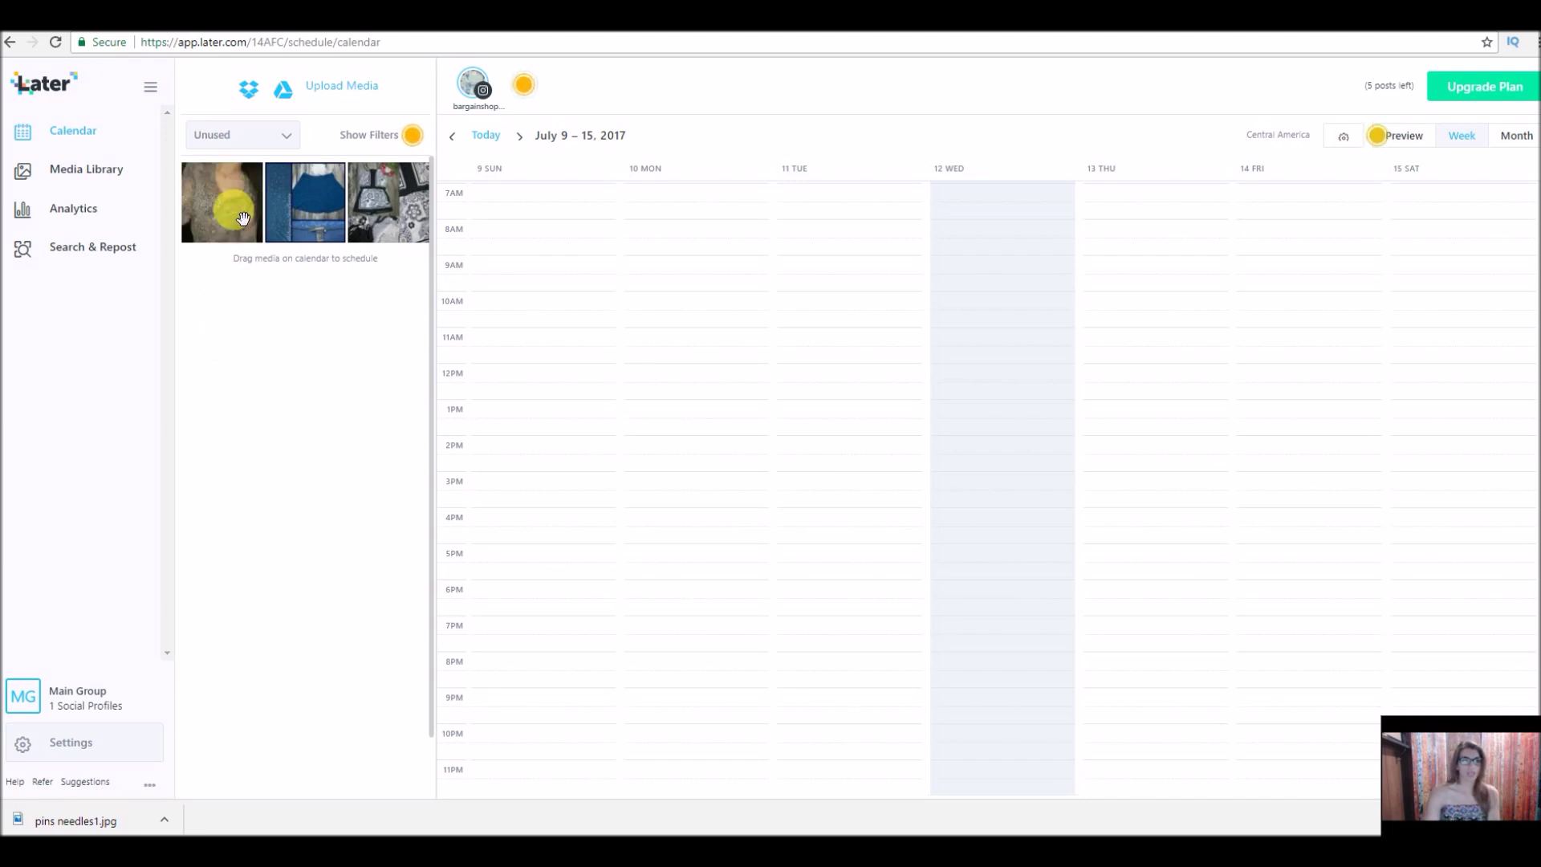
- Create a new Instagram post from the uploaded leopard-print shirt photo
left_click(236, 209)
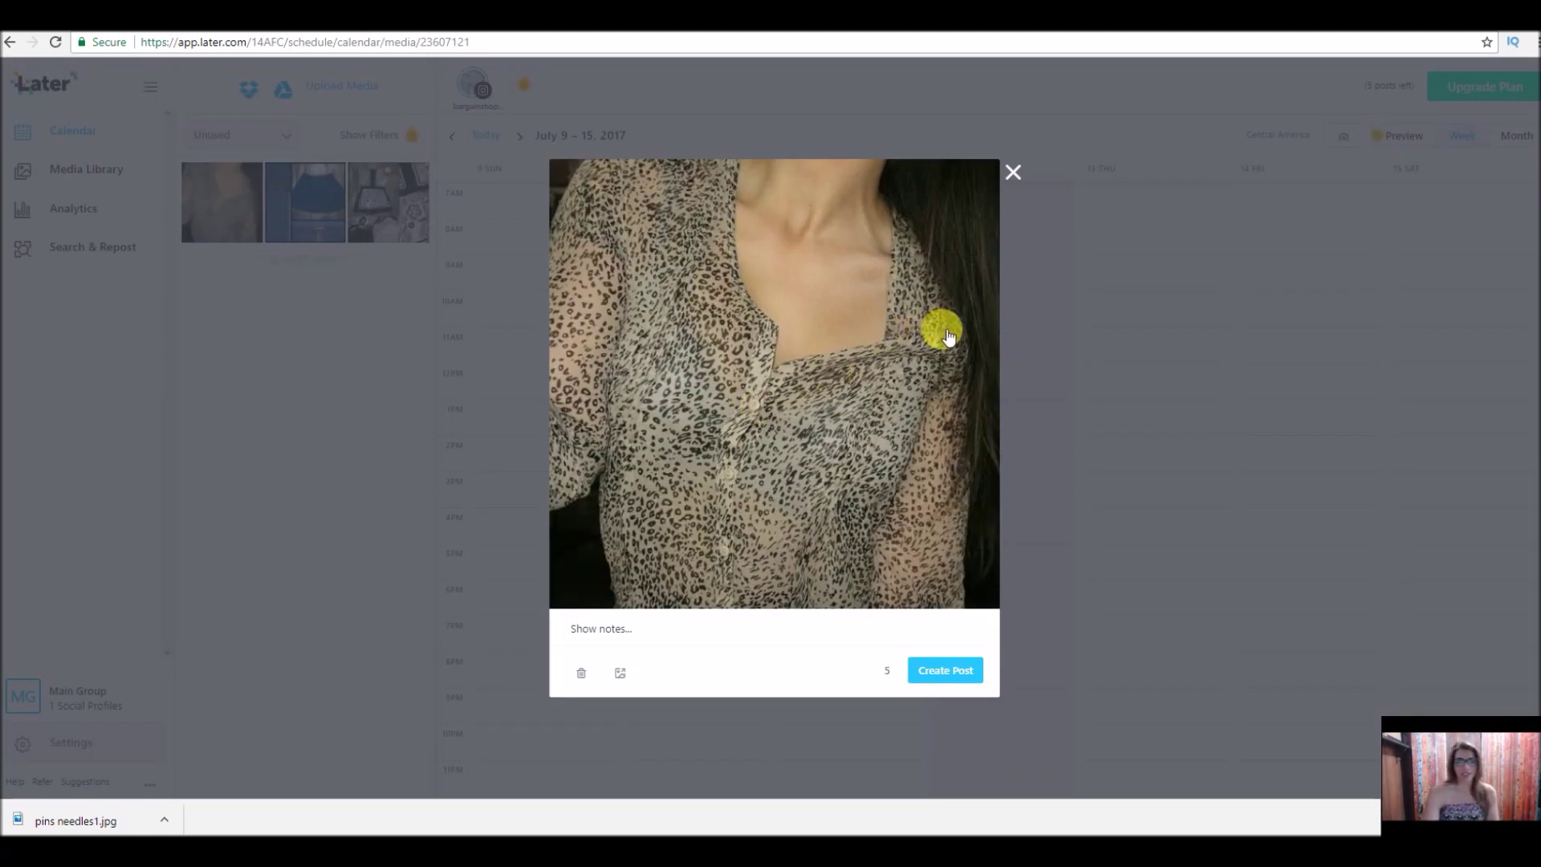
left_click(948, 671)
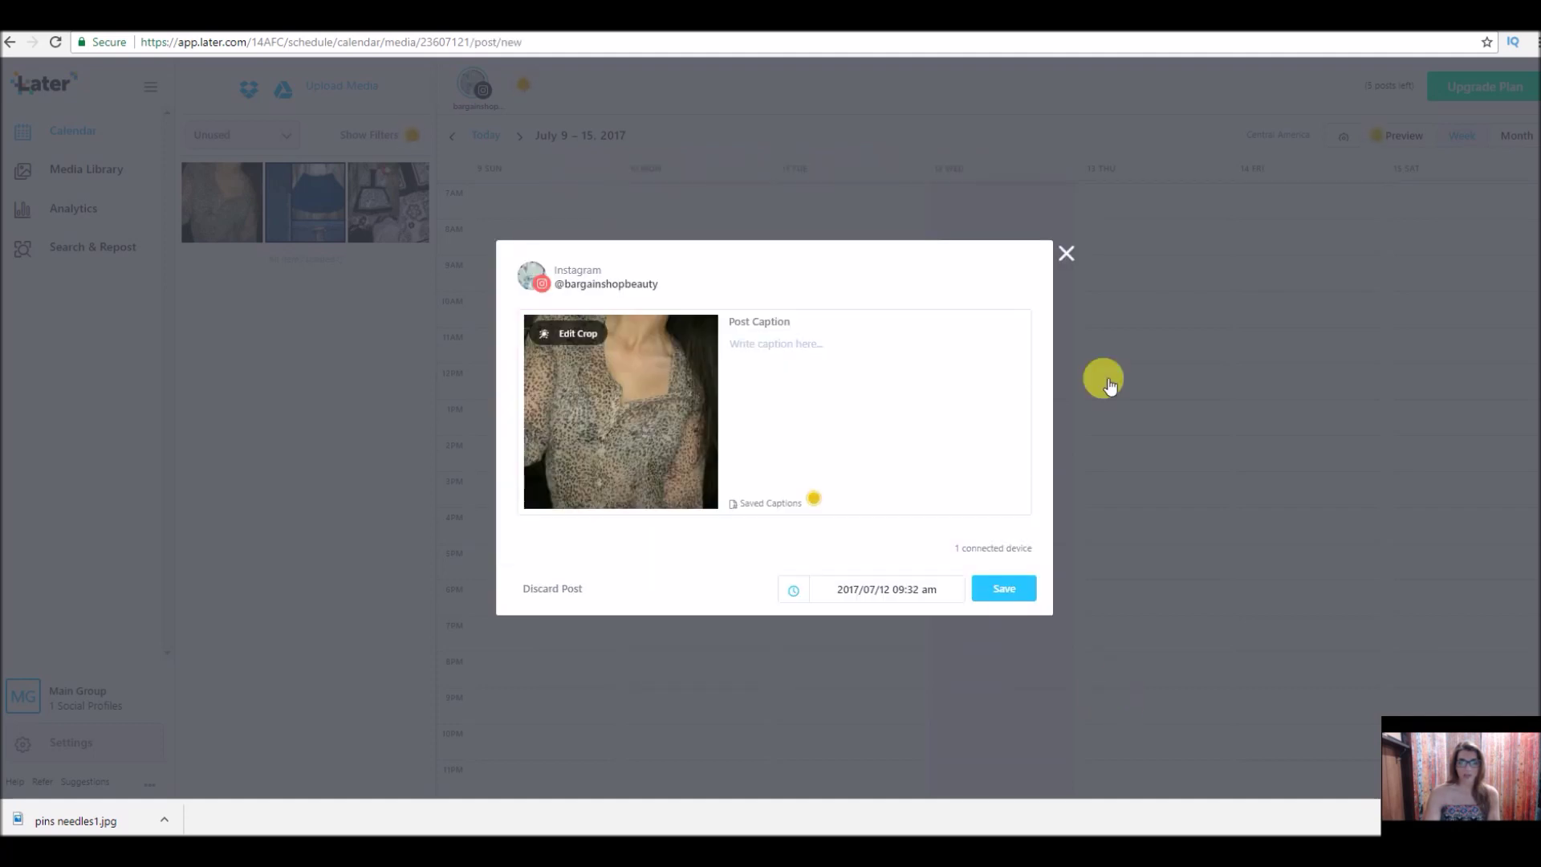
left_click(766, 347)
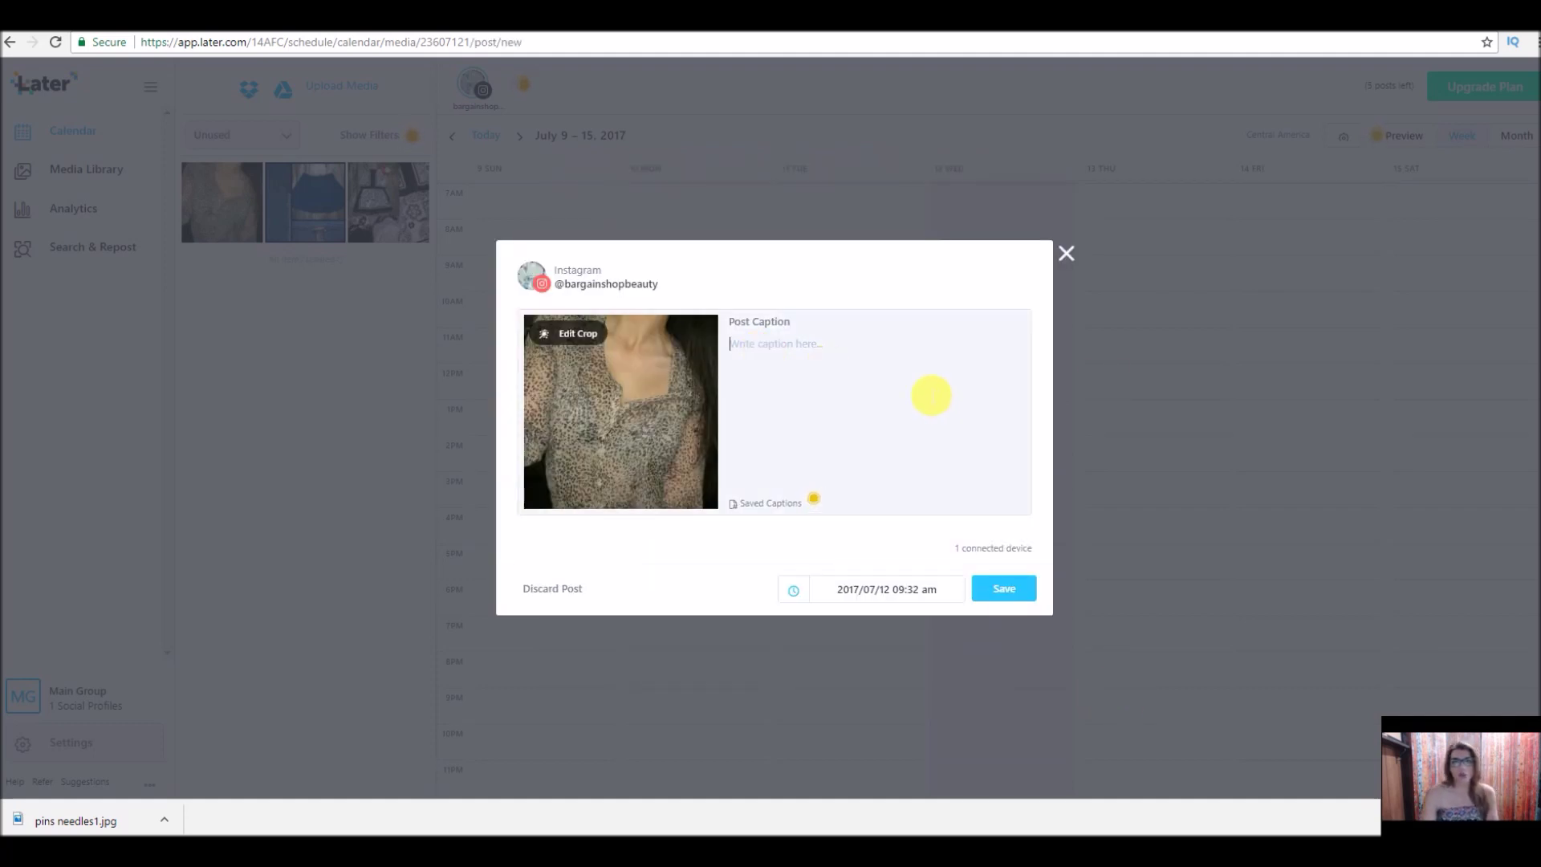
- Paste the saved hashtags into the caption and add blank lines above them
right_click(769, 346)
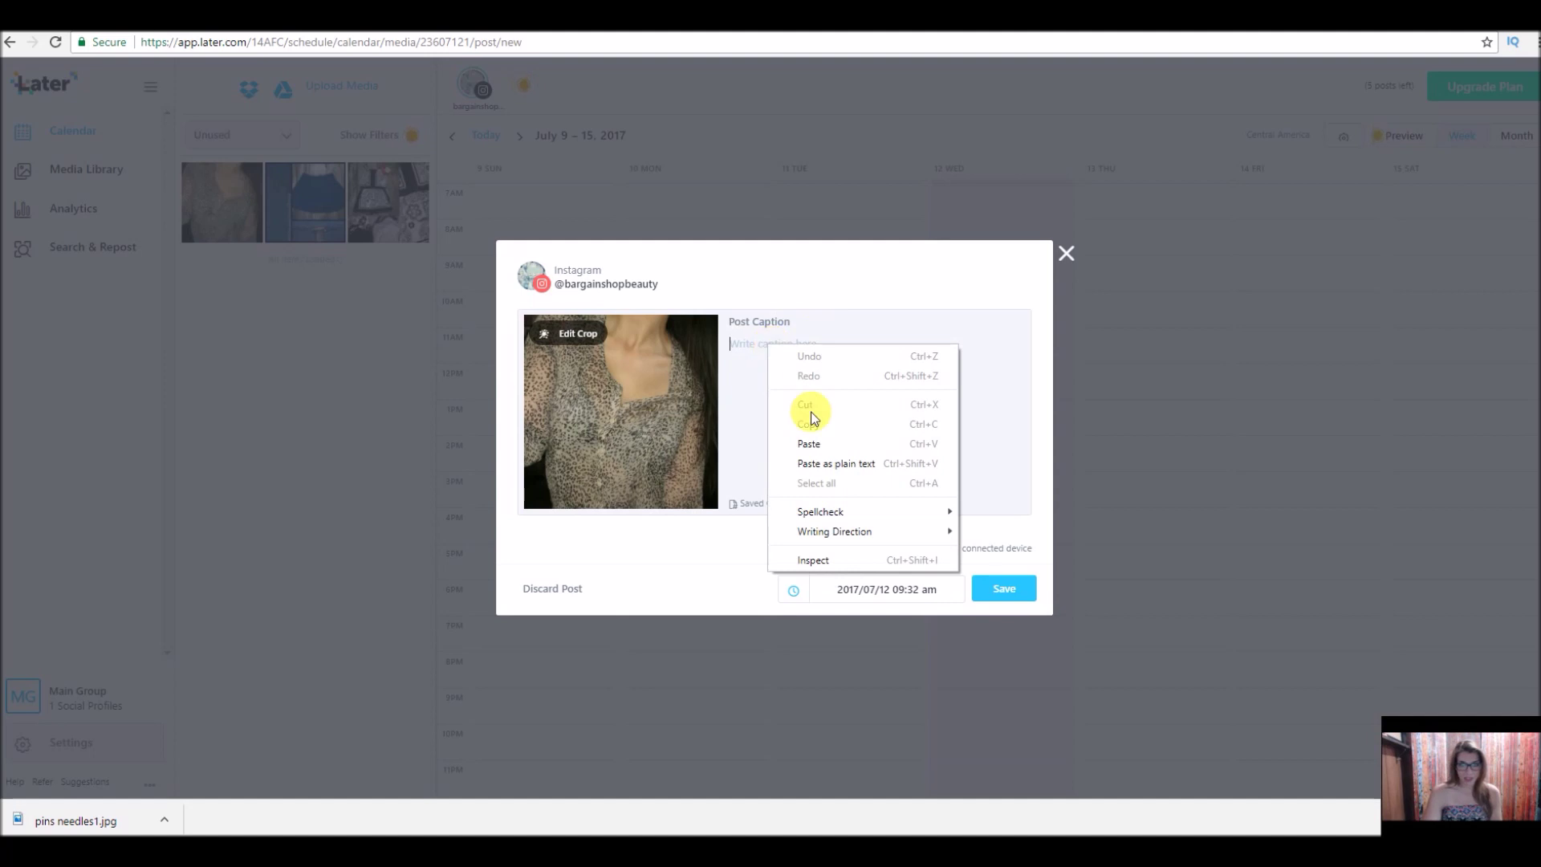
left_click(809, 444)
left_click(733, 344)
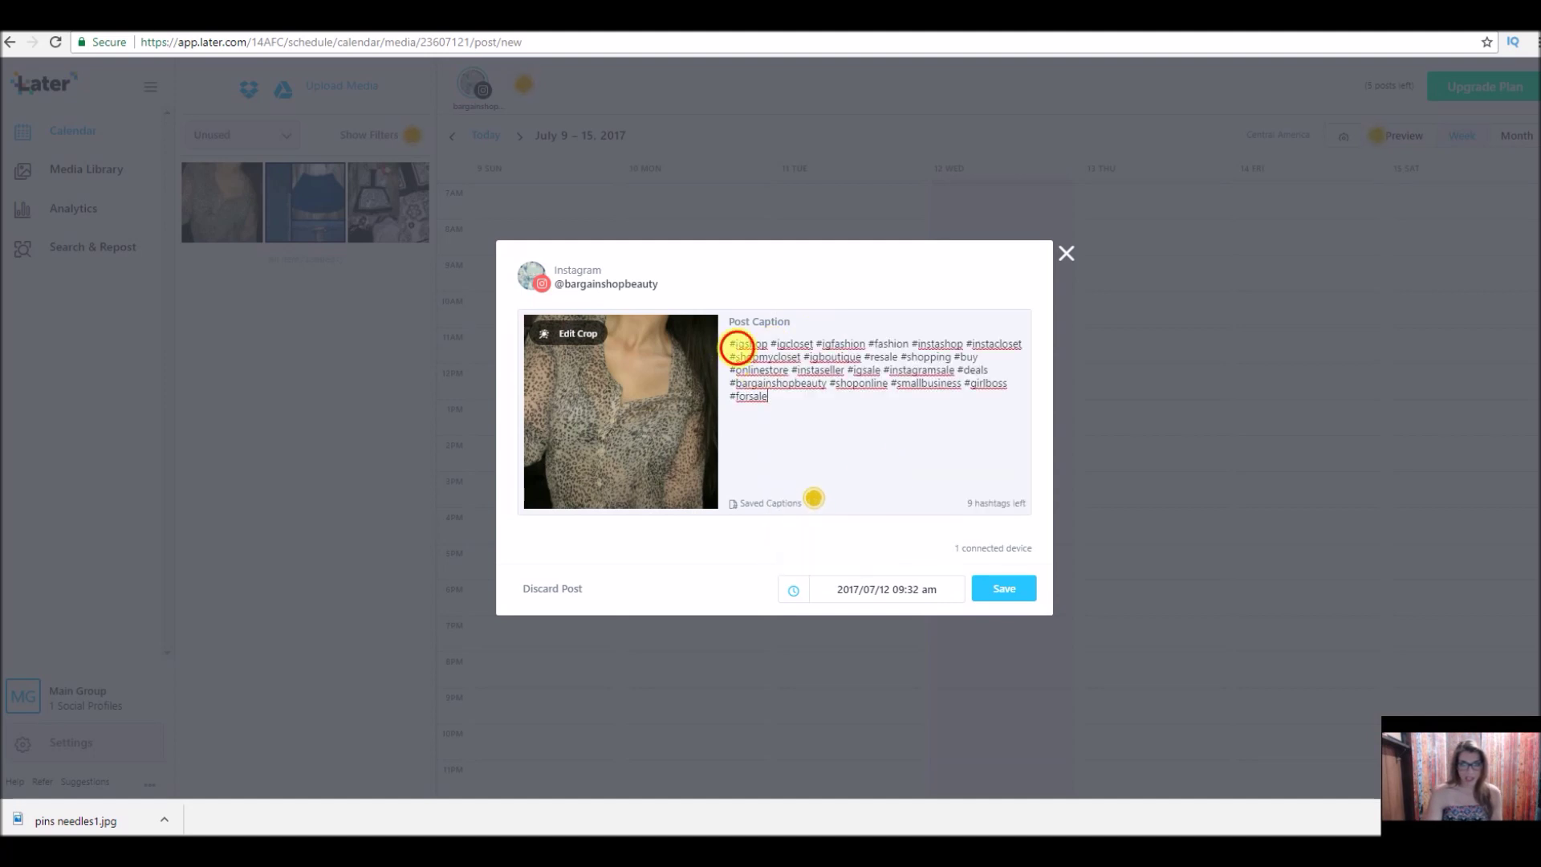
key("Return")
key("Return")
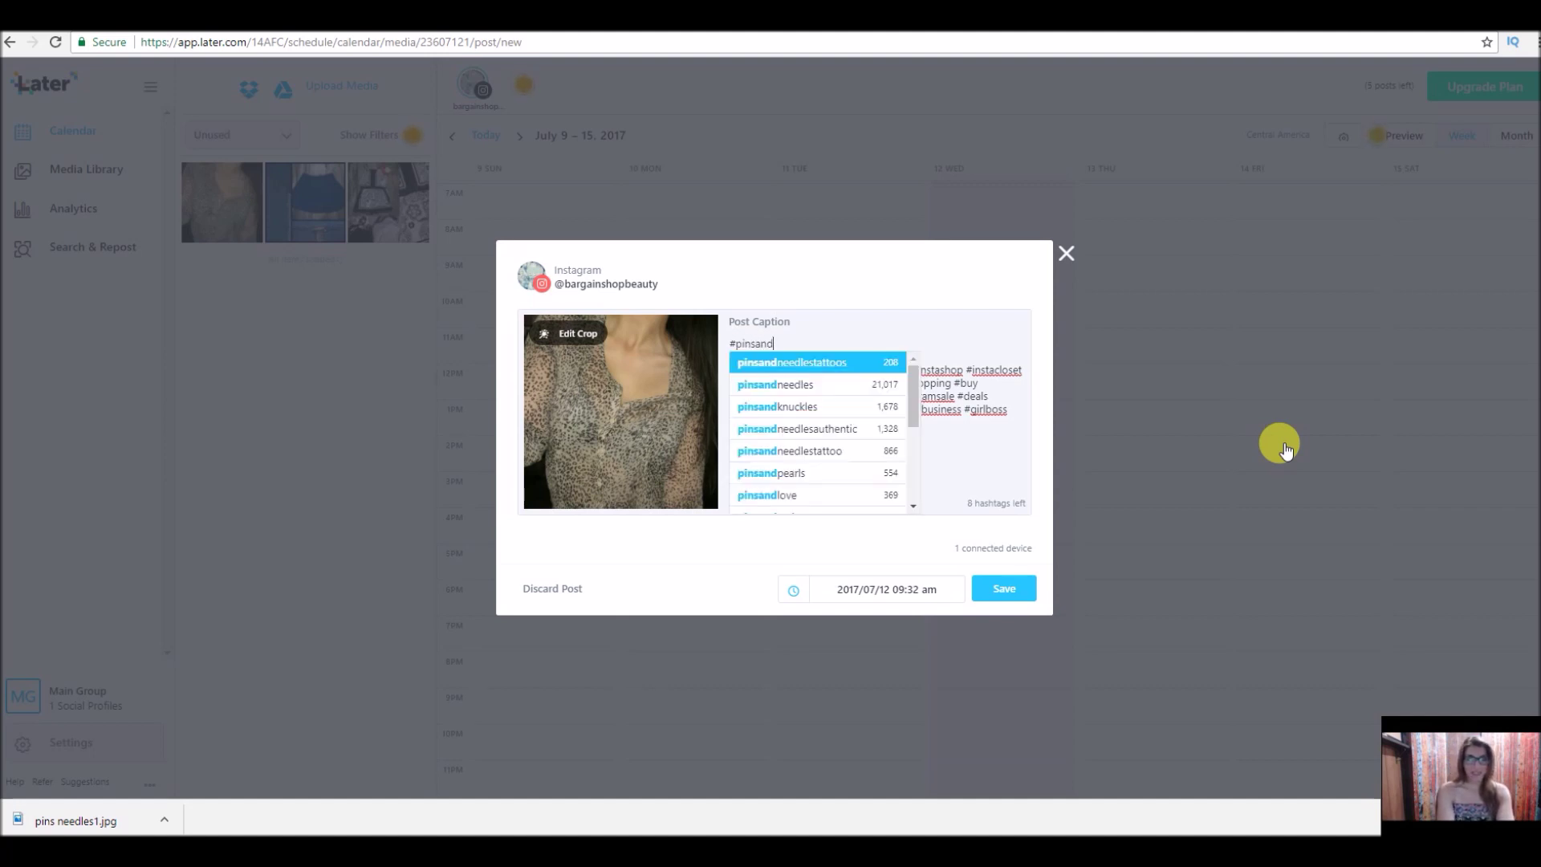
- Complete the caption's first line as '#pinsandneedles #animalprint #shirt'
type("les")
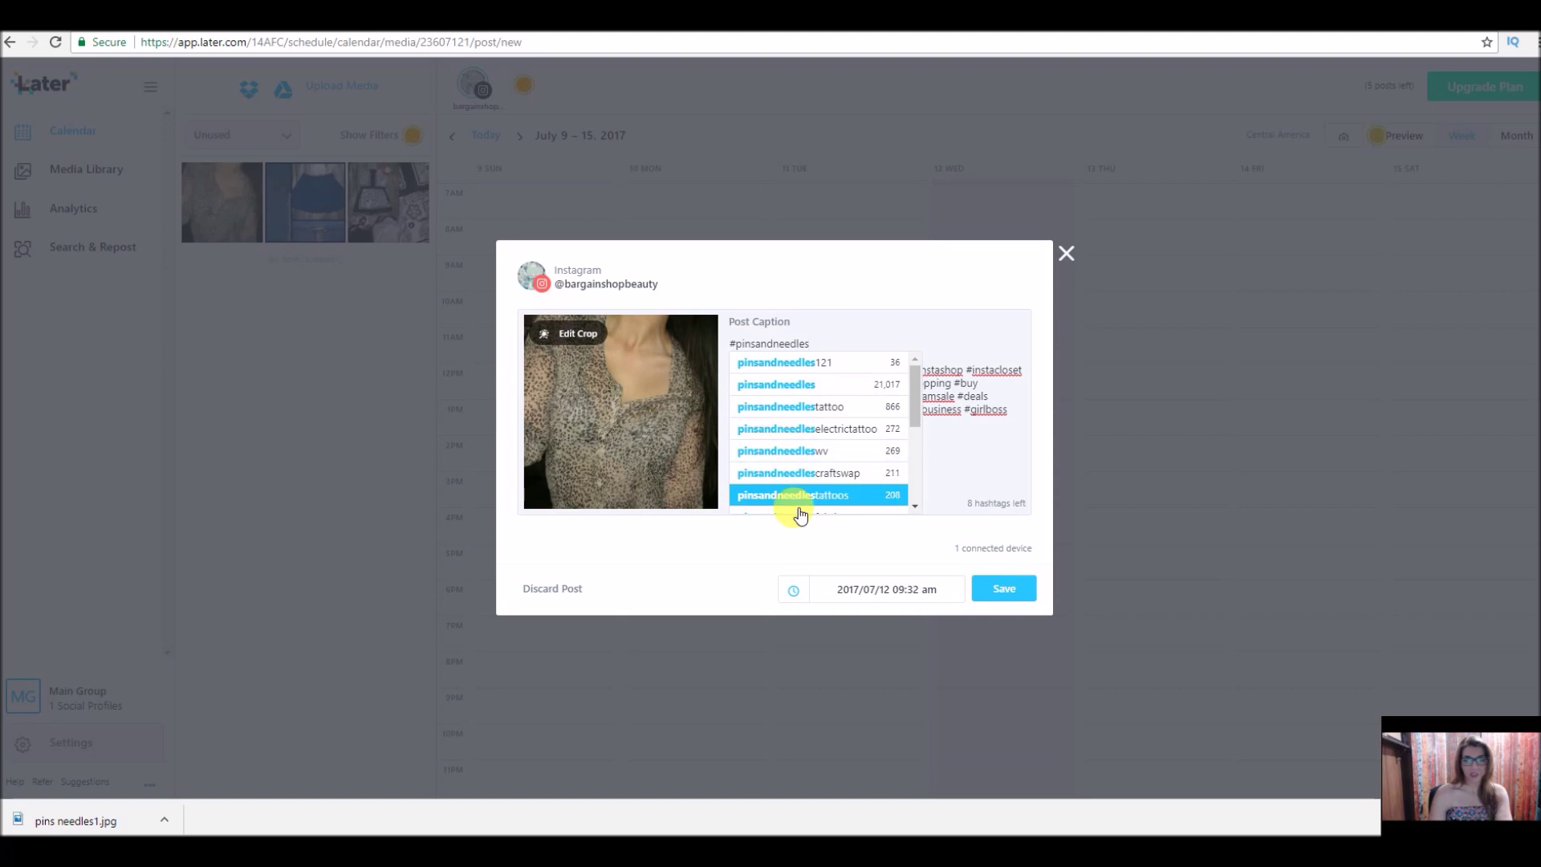
left_click(783, 385)
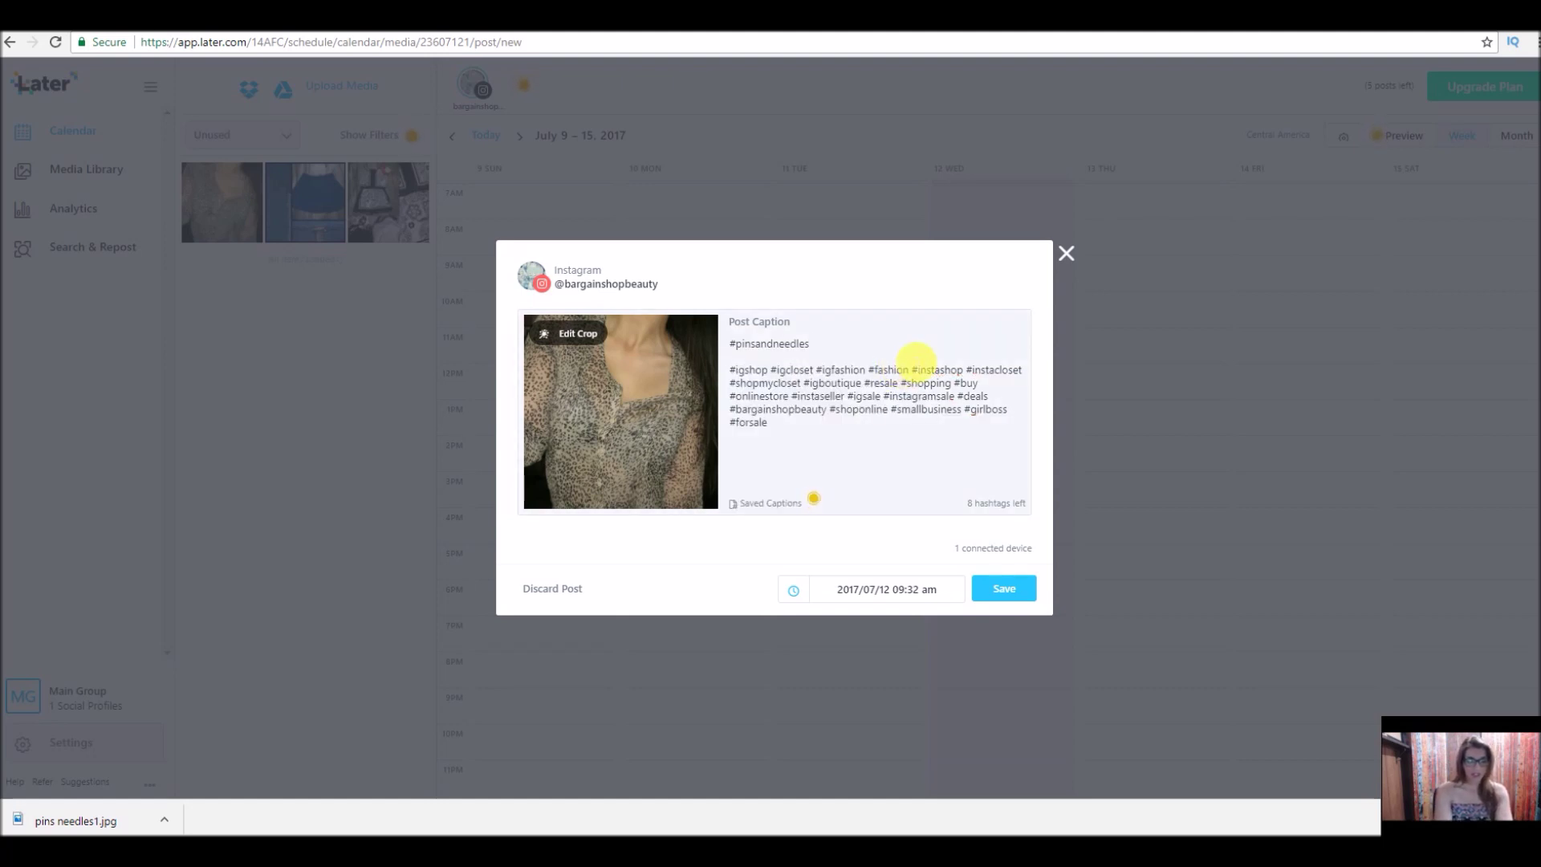
type("#an")
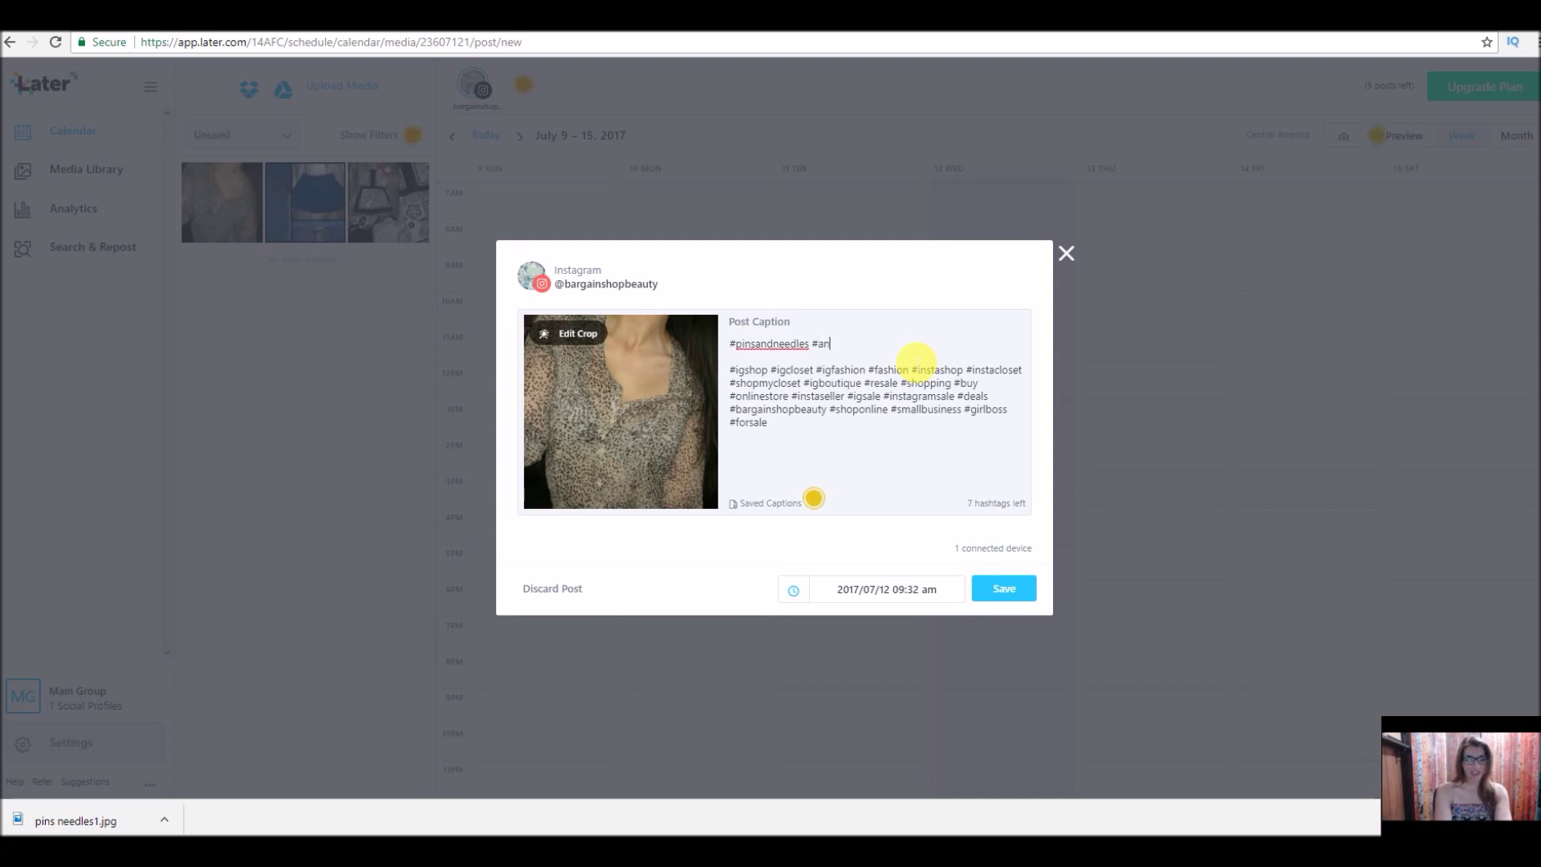
type("imal")
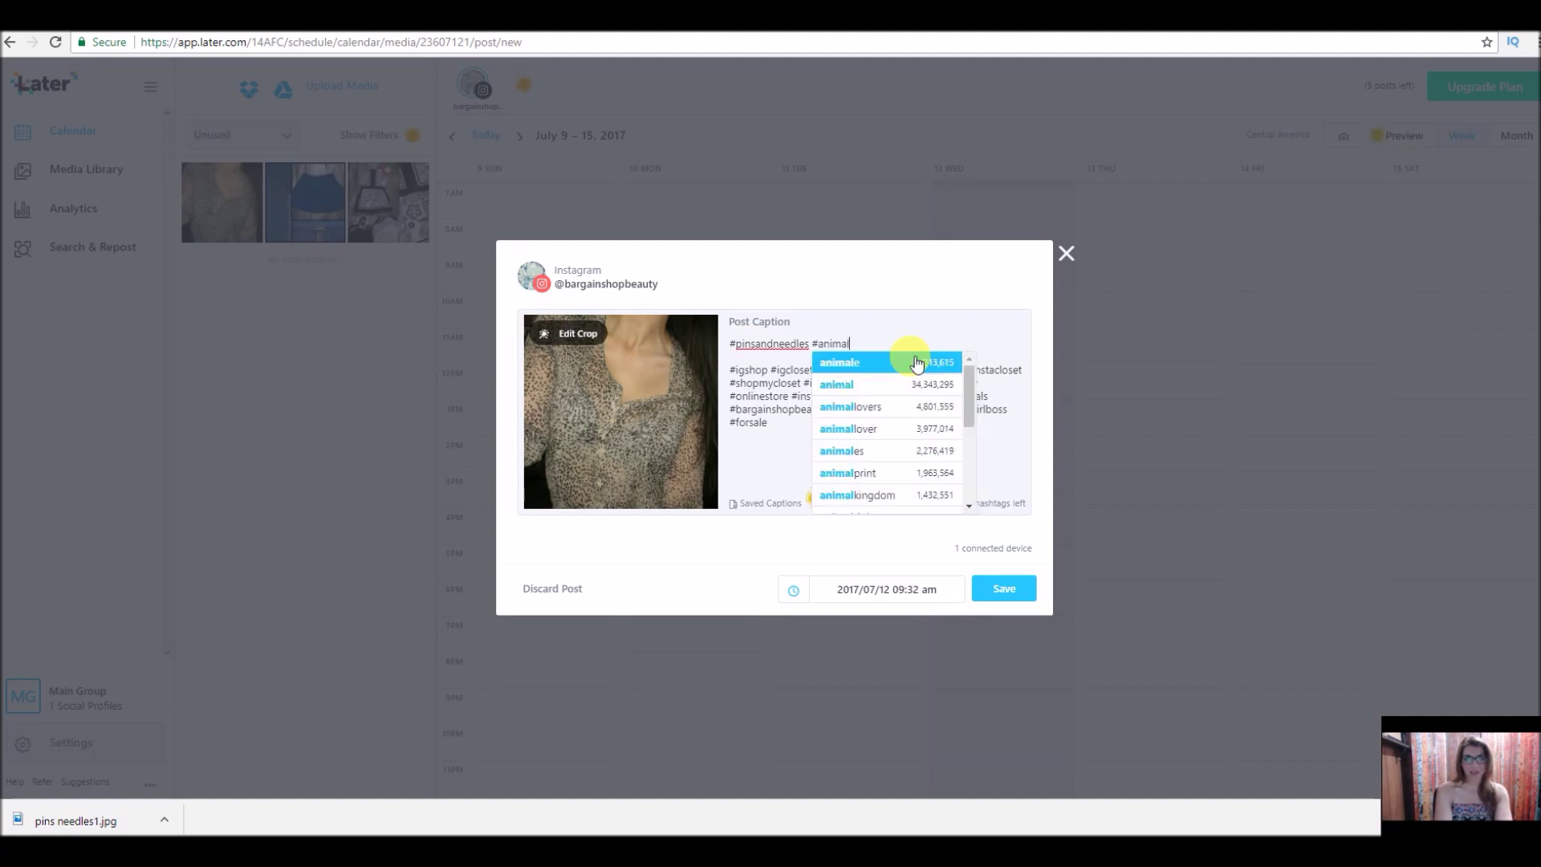
type("print")
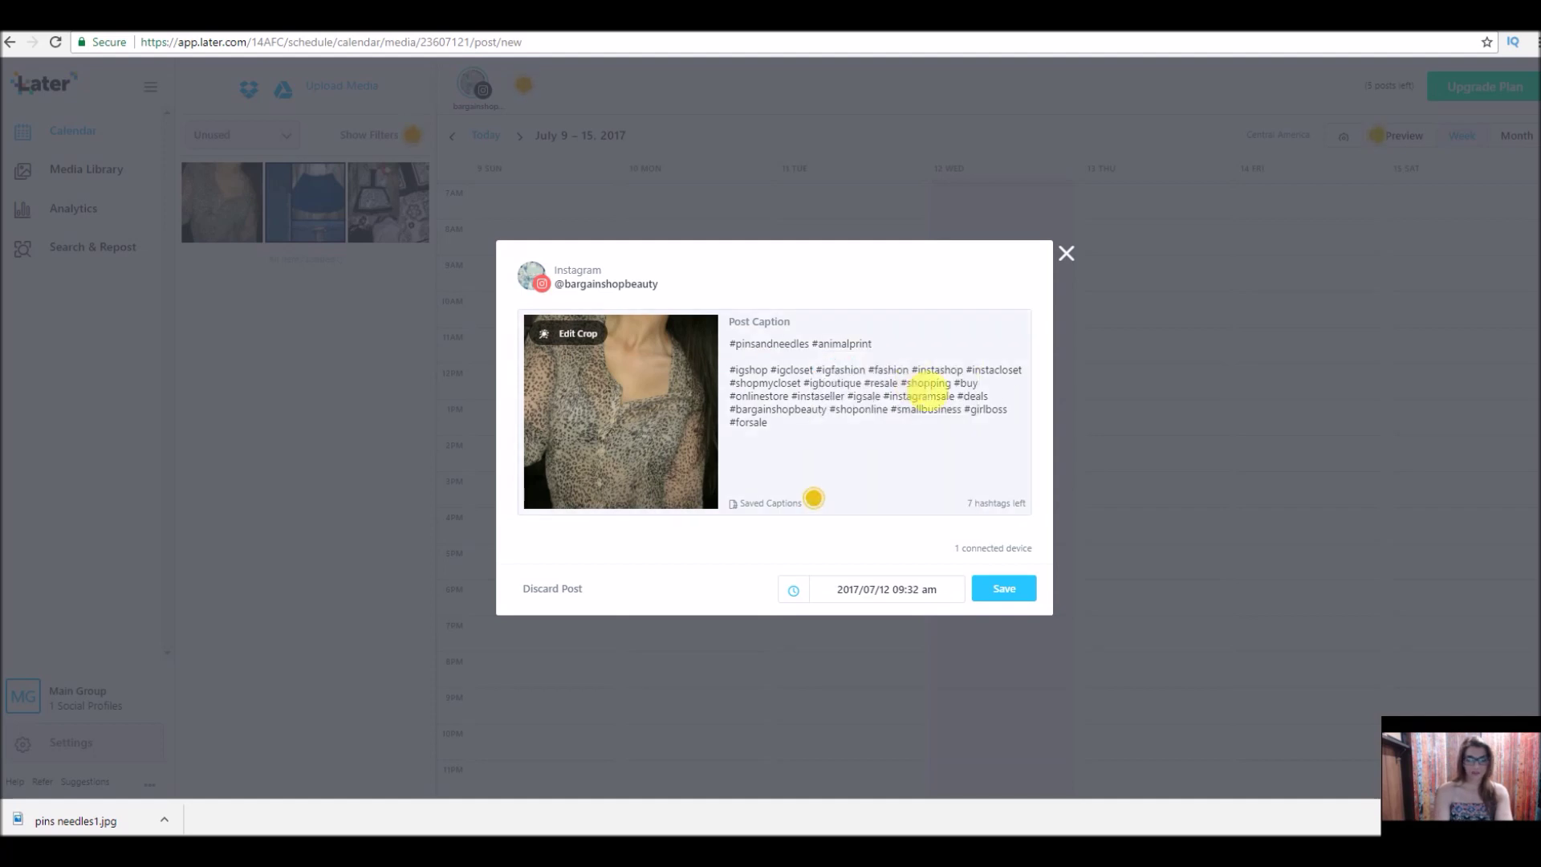
type(" #")
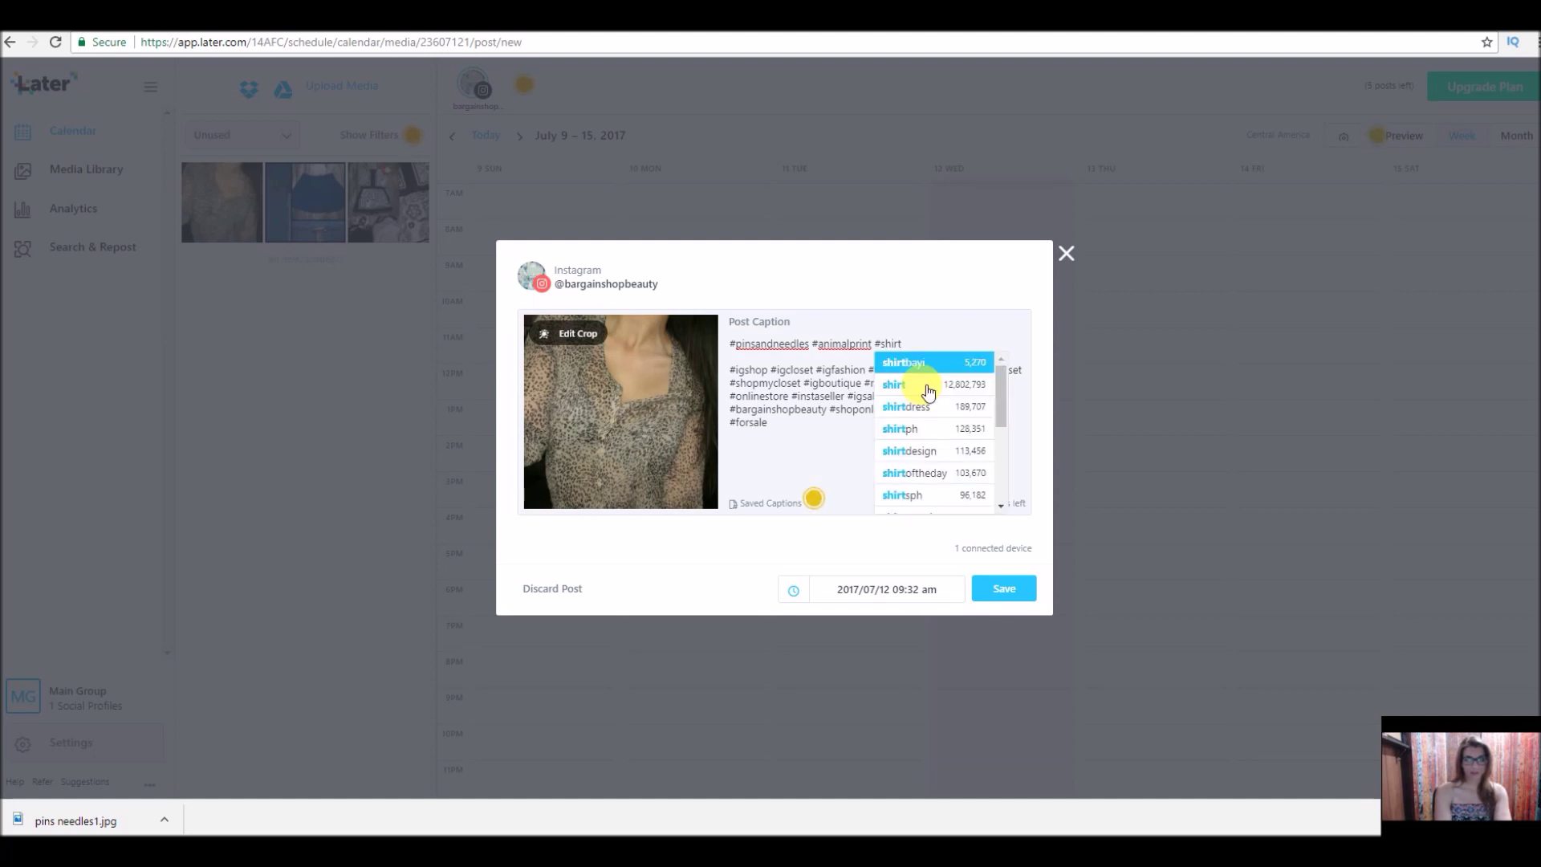
type("shirt")
left_click(929, 392)
- Add the lines '$13.00 shipped!' and 'Size: Medium' with an empty line after
key("Return")
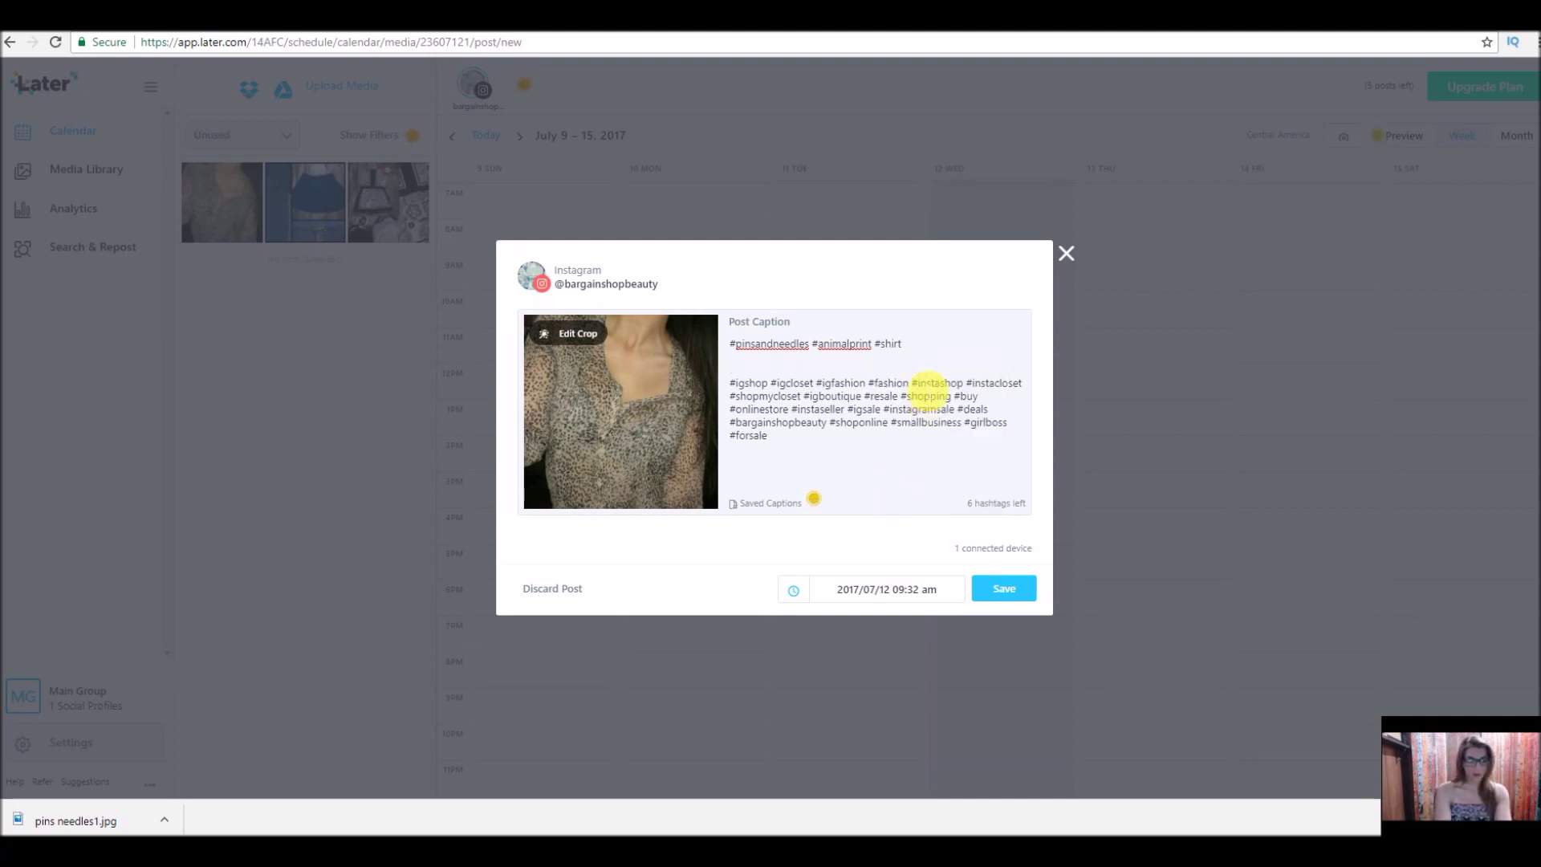
type(".00")
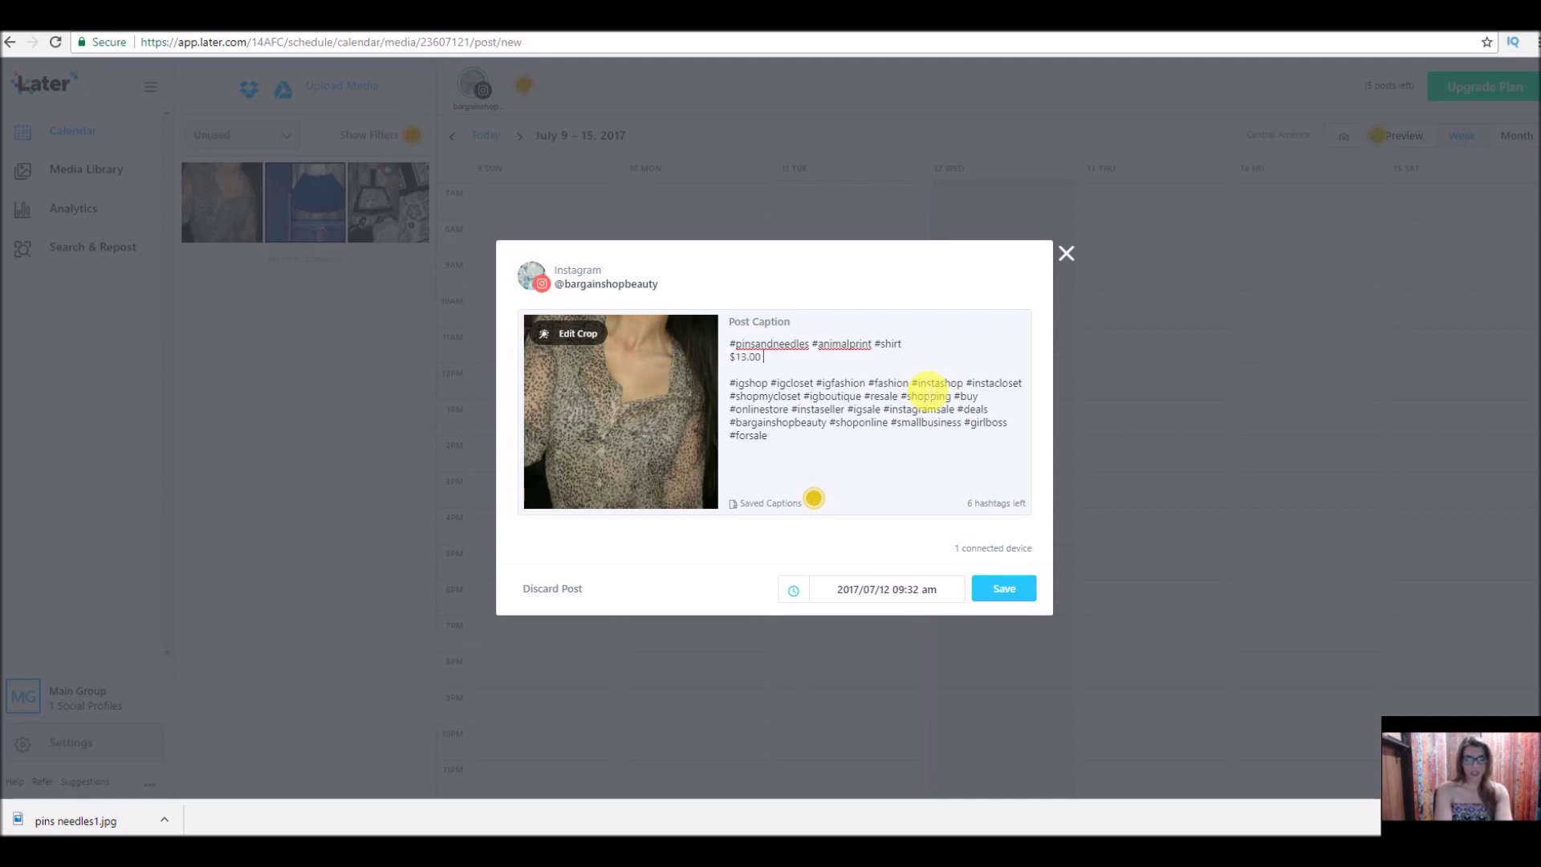
type(" shipped!")
key("Return")
type("Si")
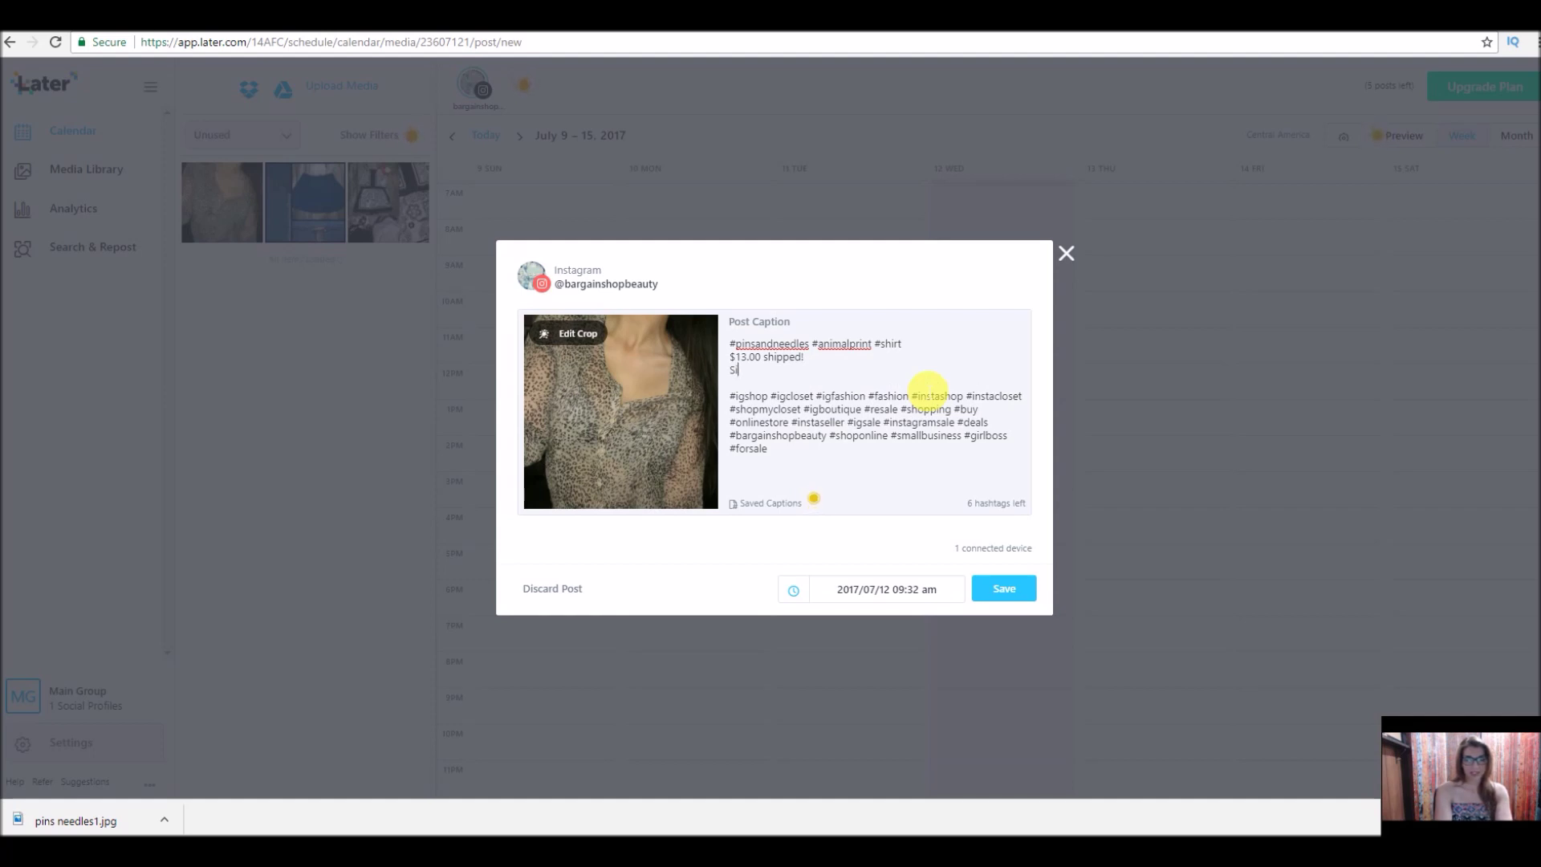
type("ze: Medium")
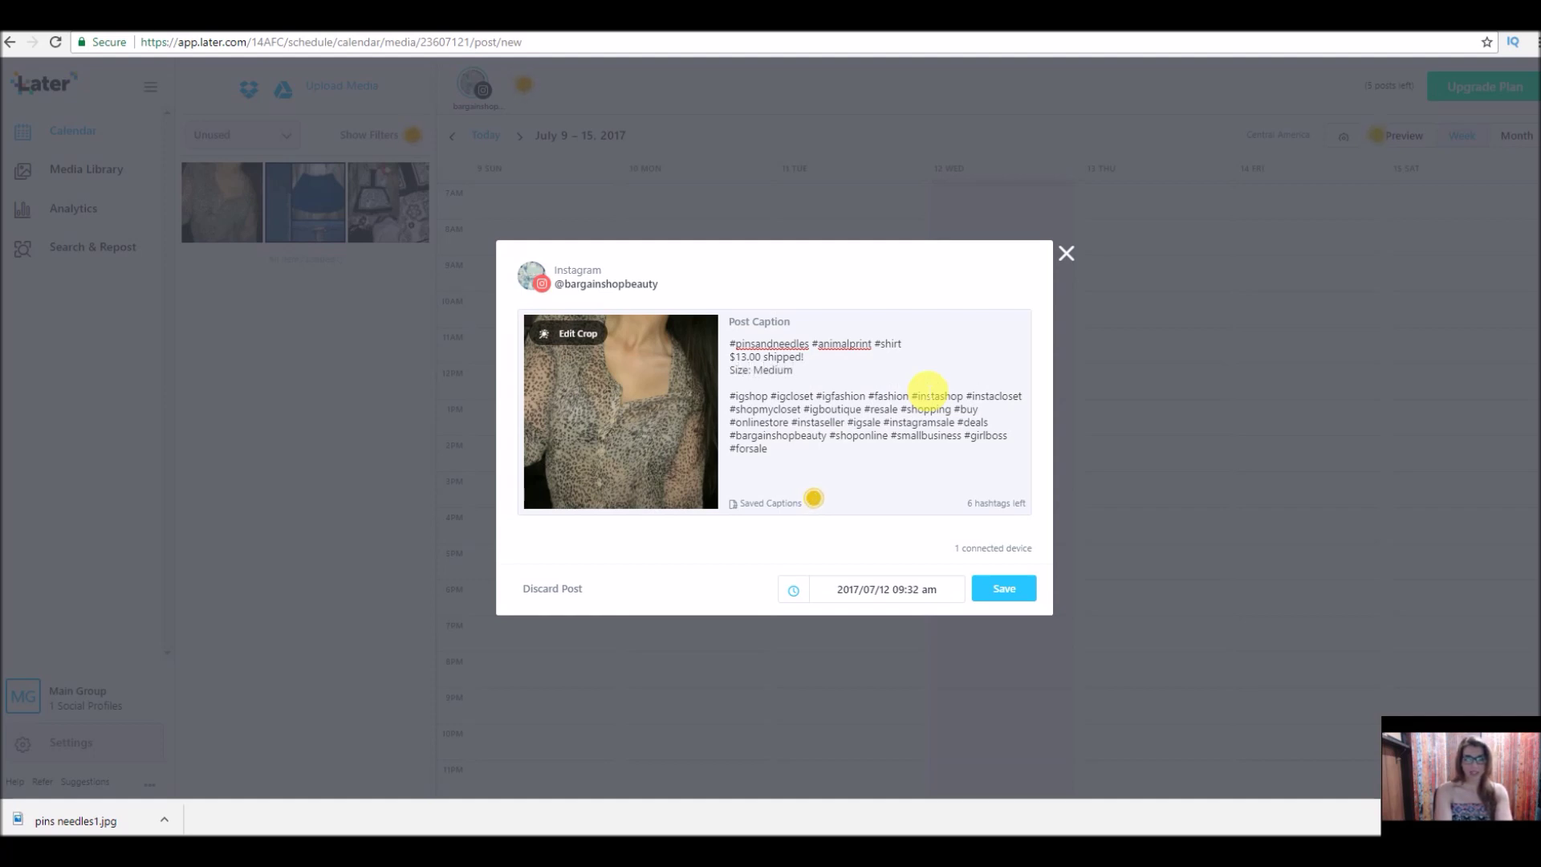
key("Return")
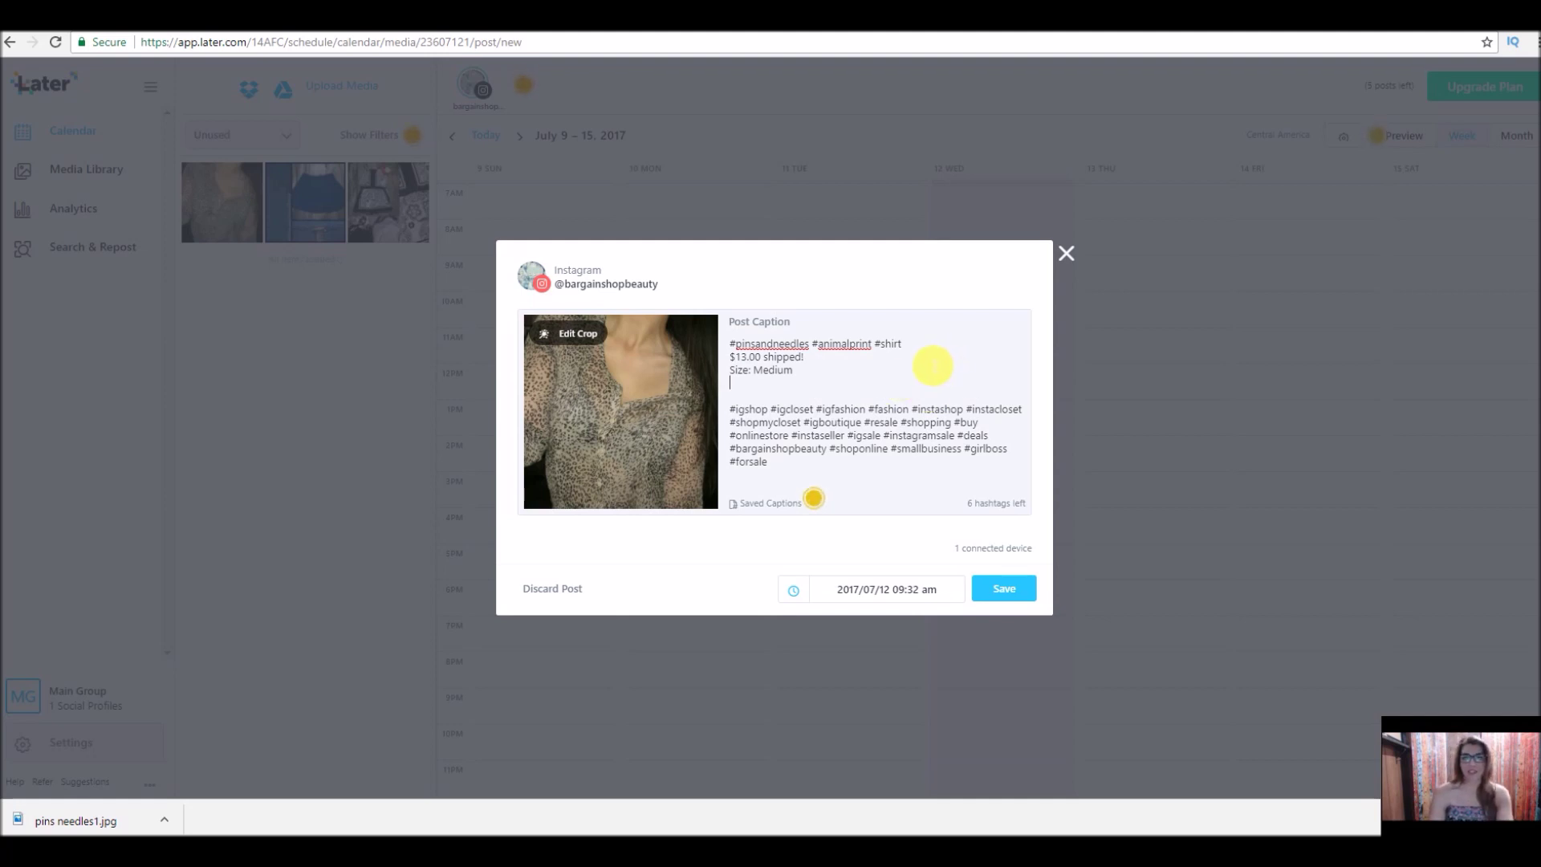
- Add the caption line 'DM with email address to request invoice.' and hashtags '#Sexy #Fierce #top'
type("DM")
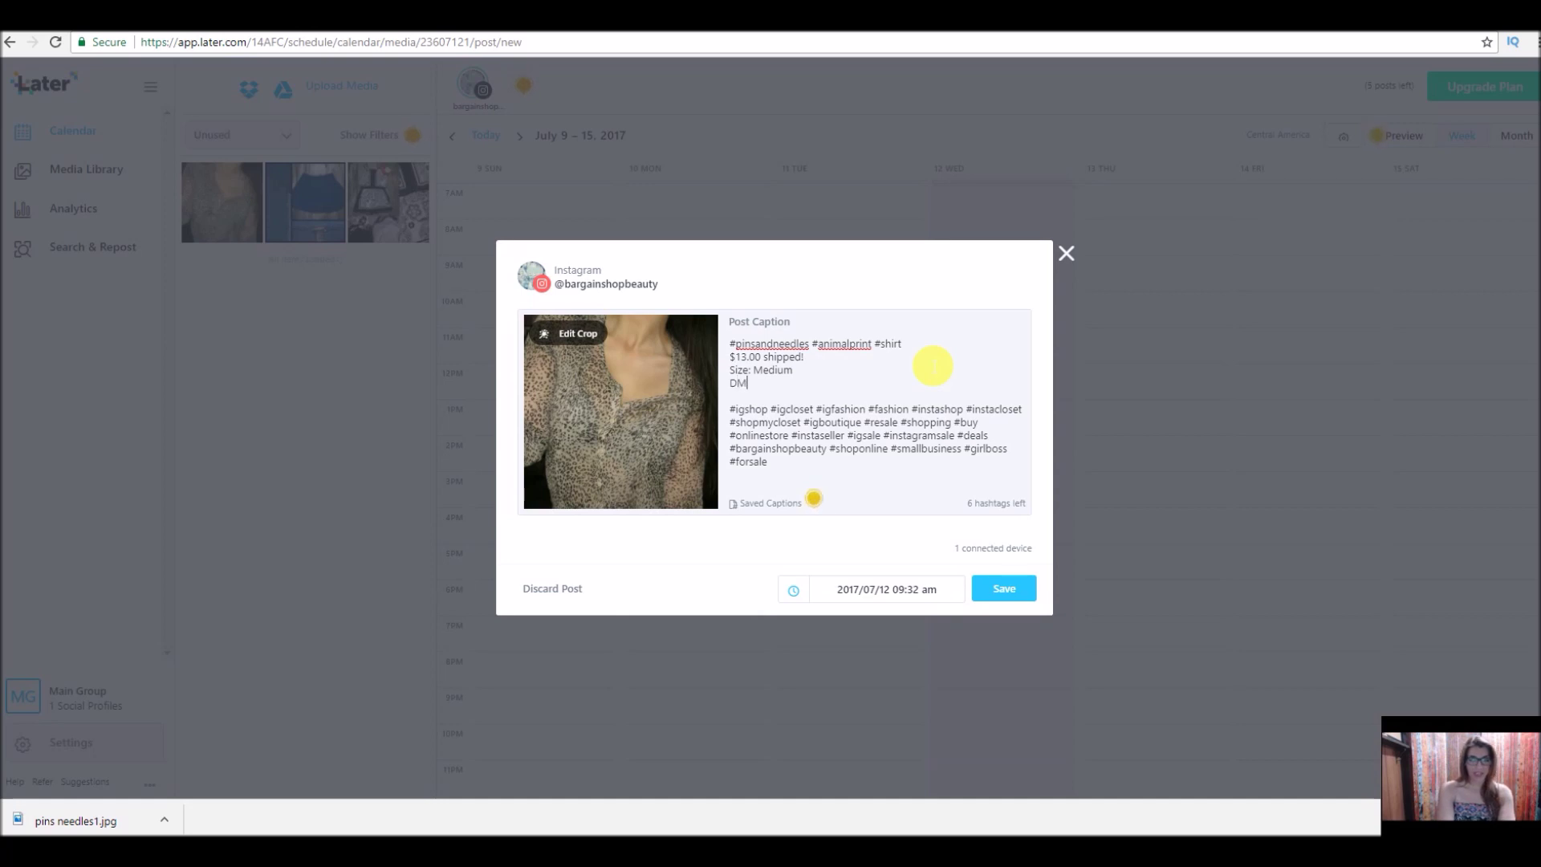
type(" with email")
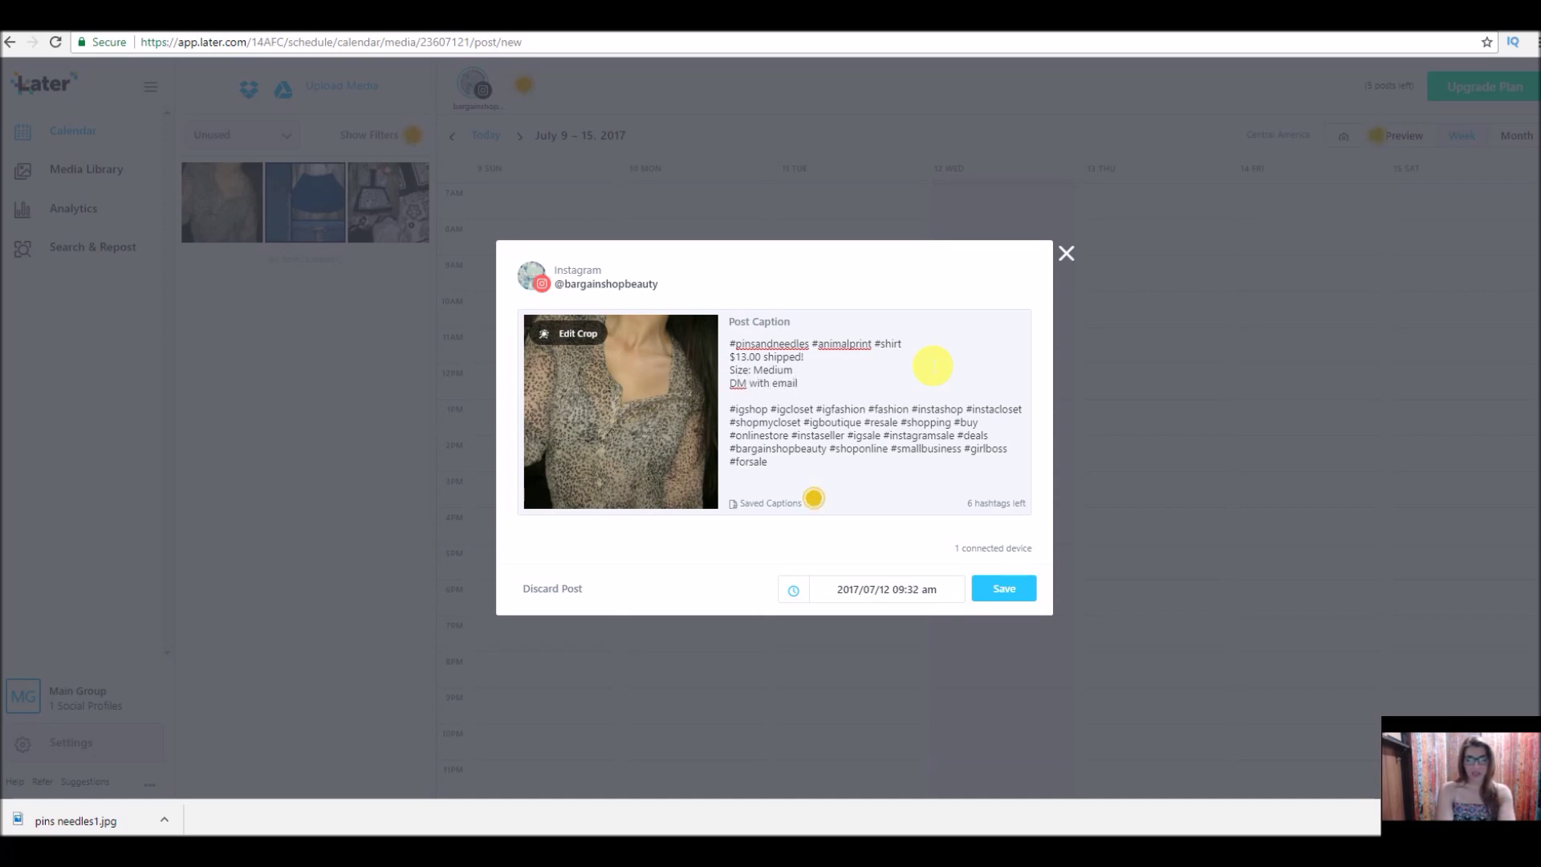
type(" address to request invoice.")
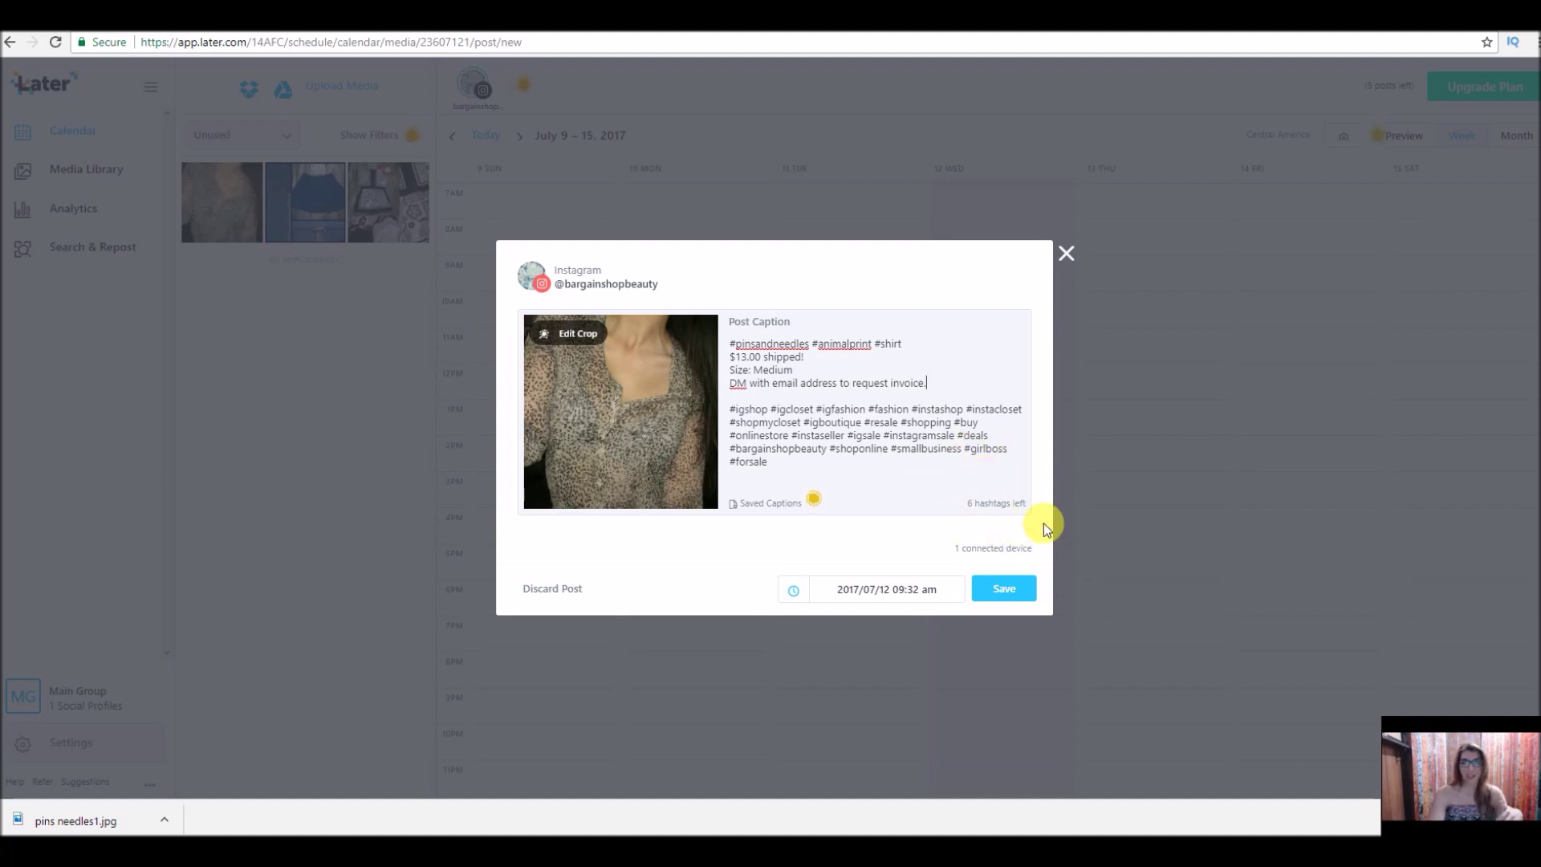
key("Return")
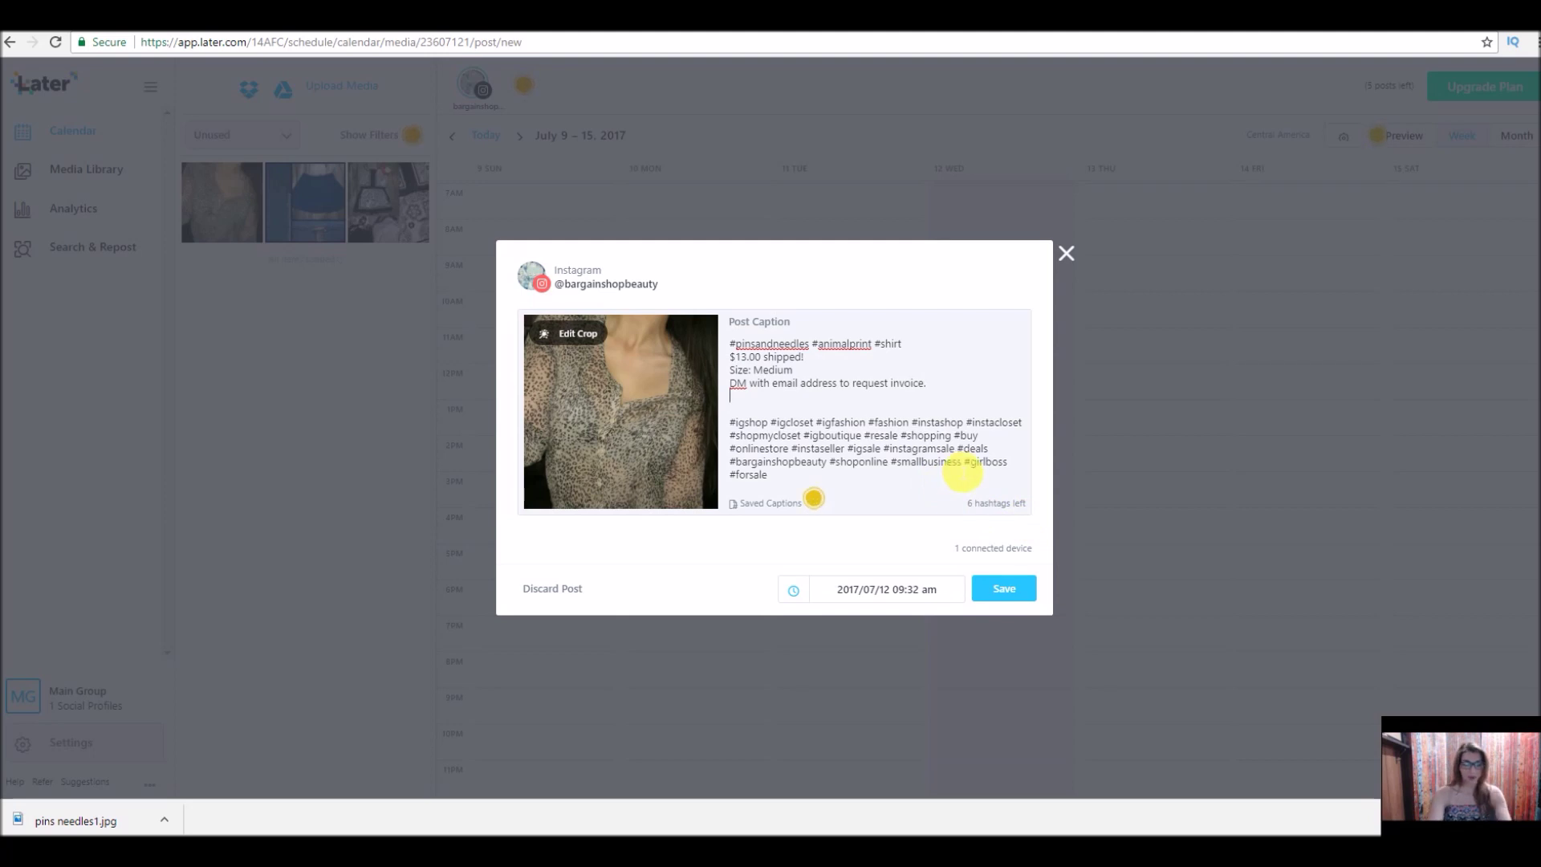
type("#")
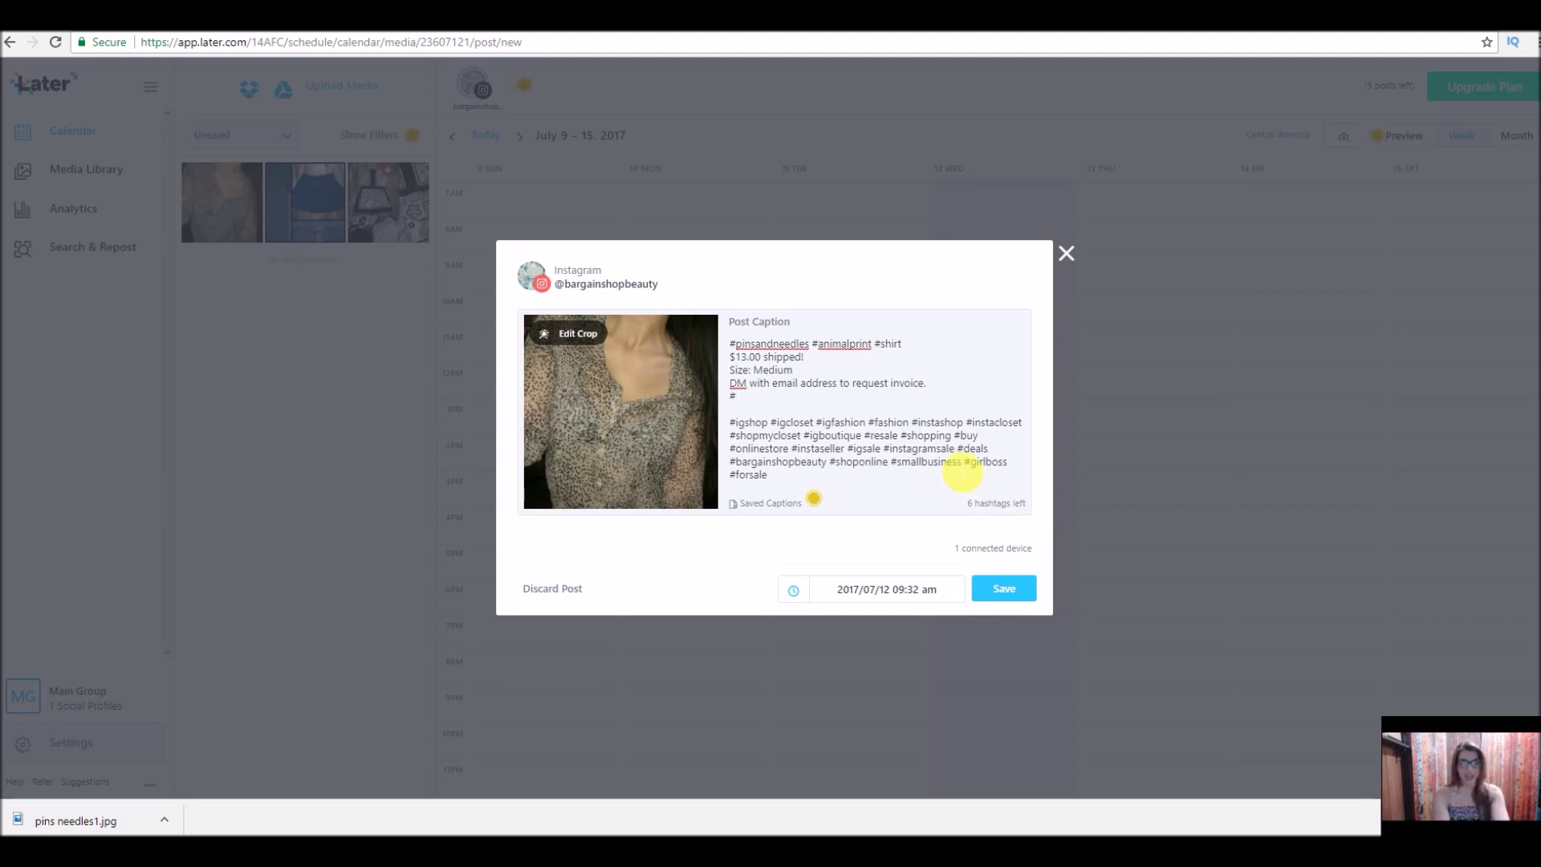
type("Sexy ")
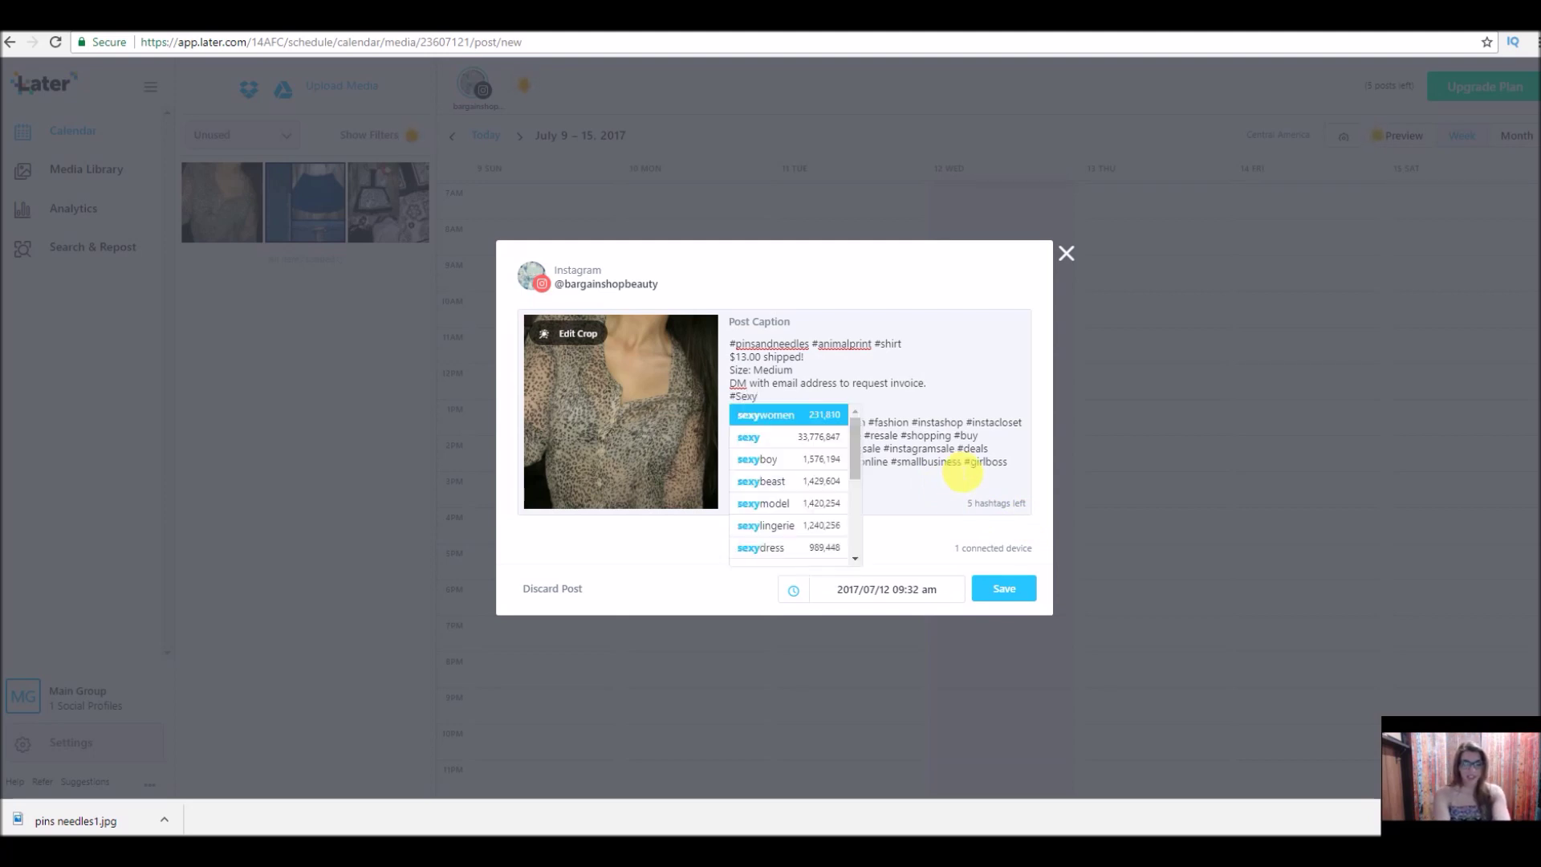
type("#Fie")
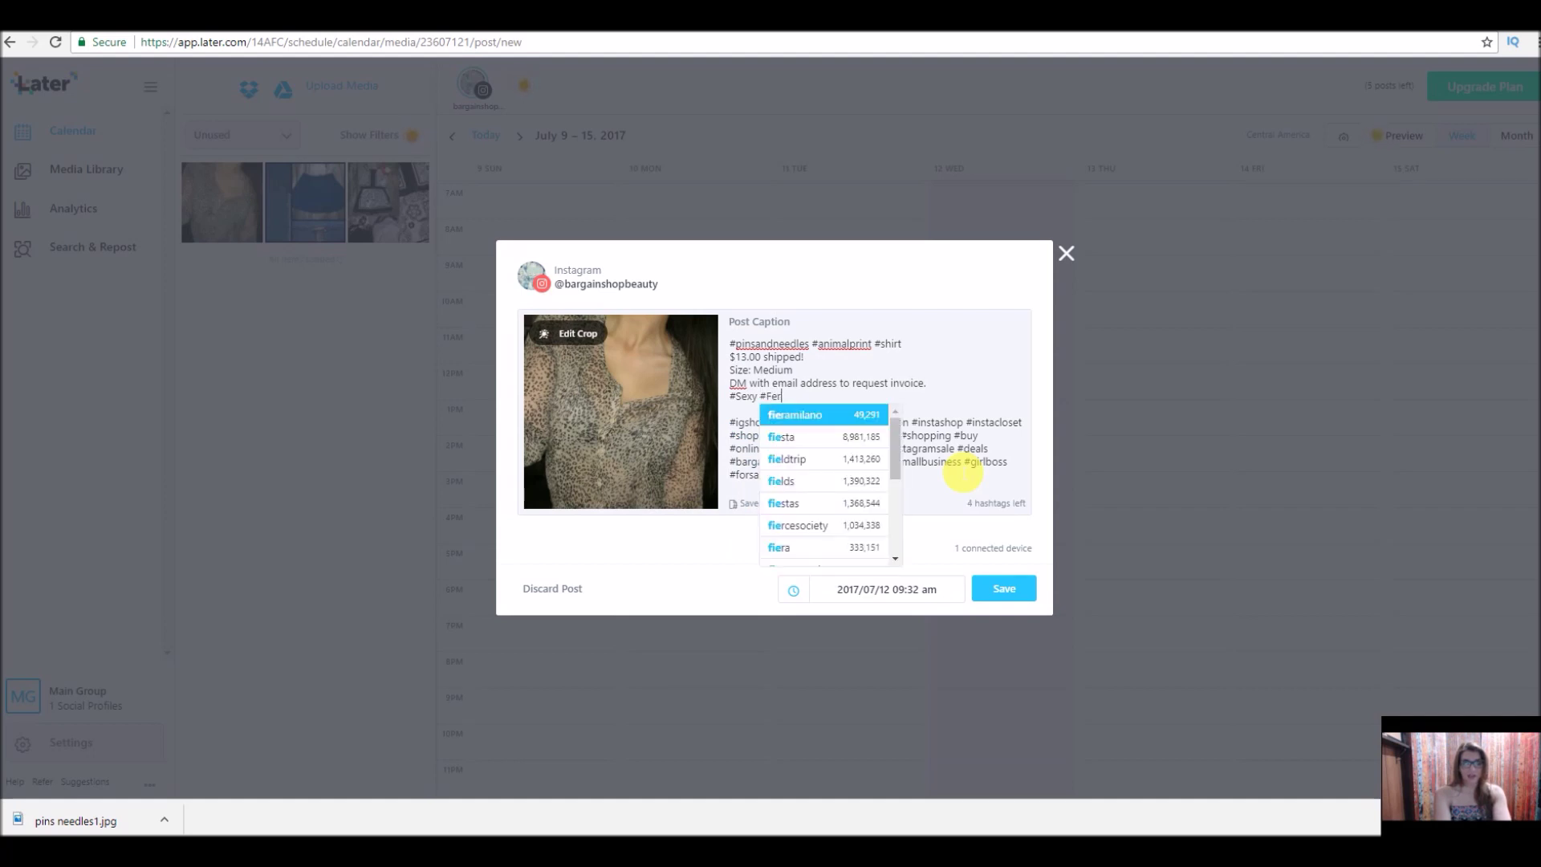
key("BackSpace")
key("BackSpace")
type("ei")
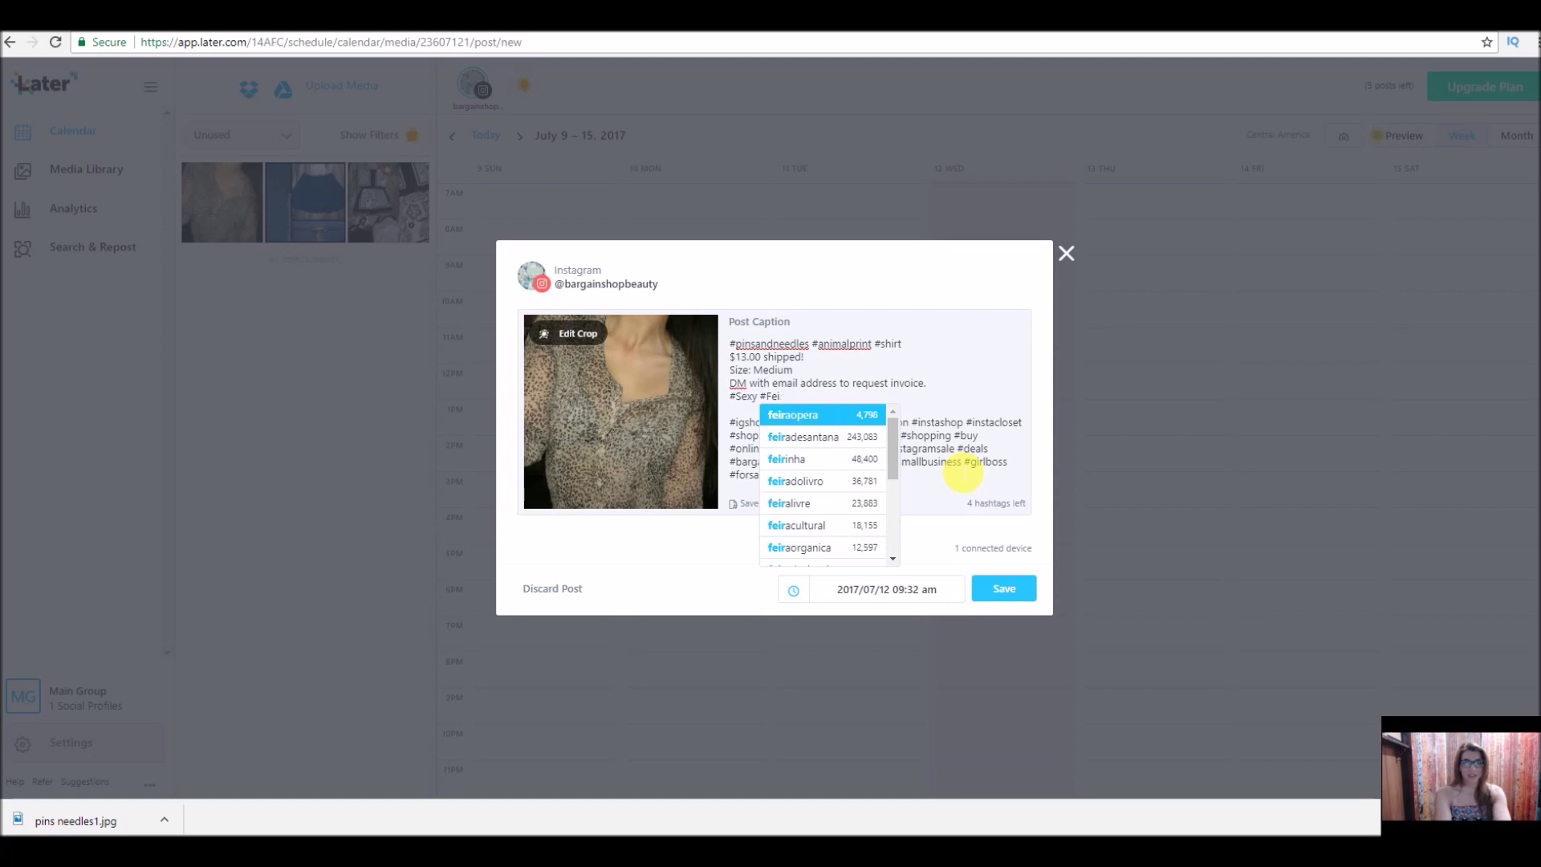
key("BackSpace")
key("BackSpace")
type("ier")
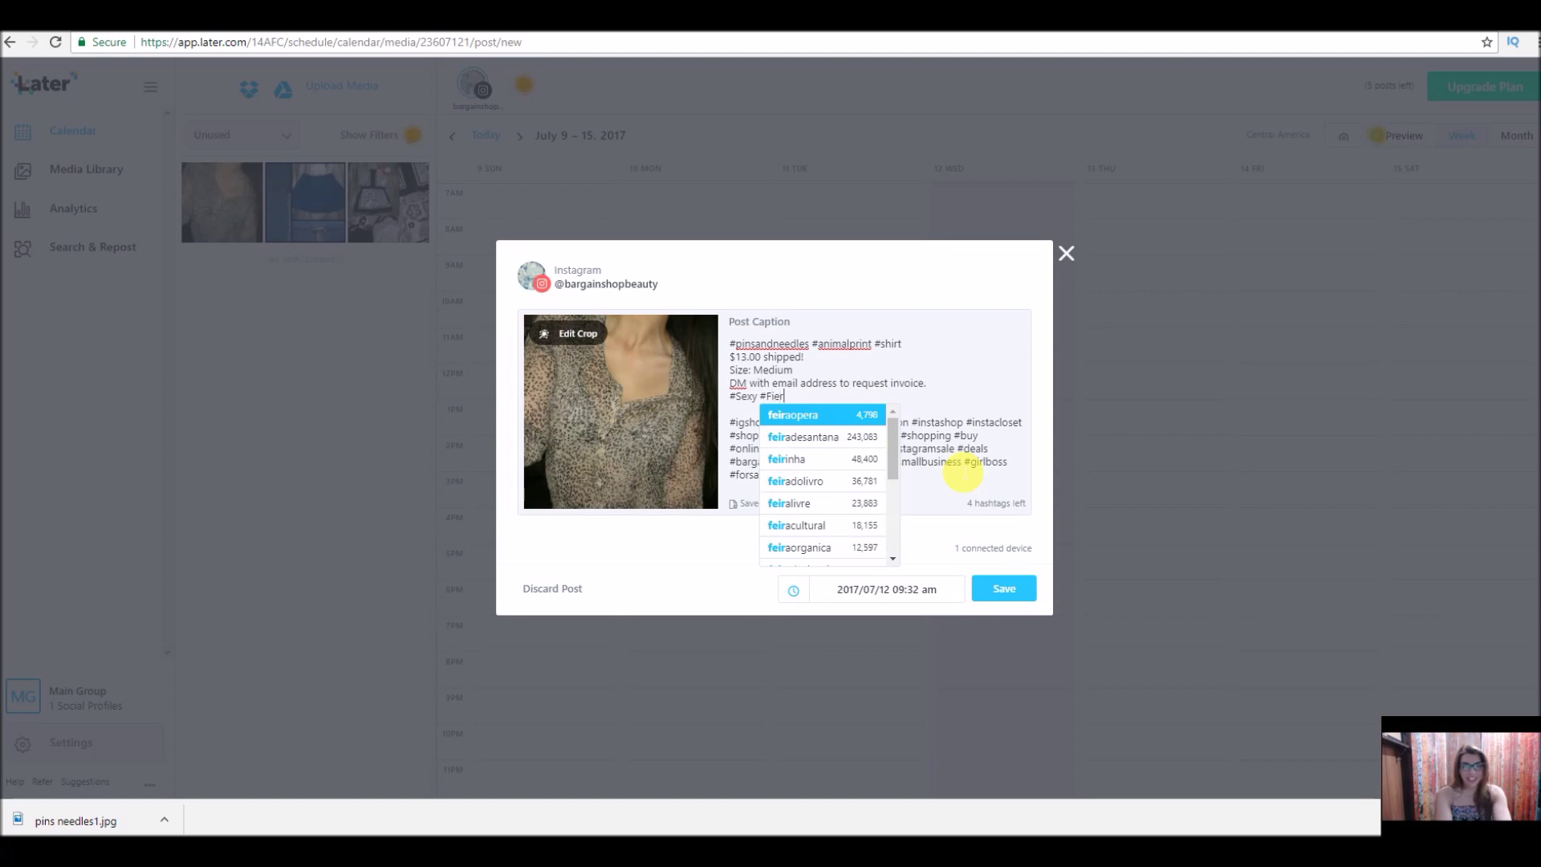
type("ce")
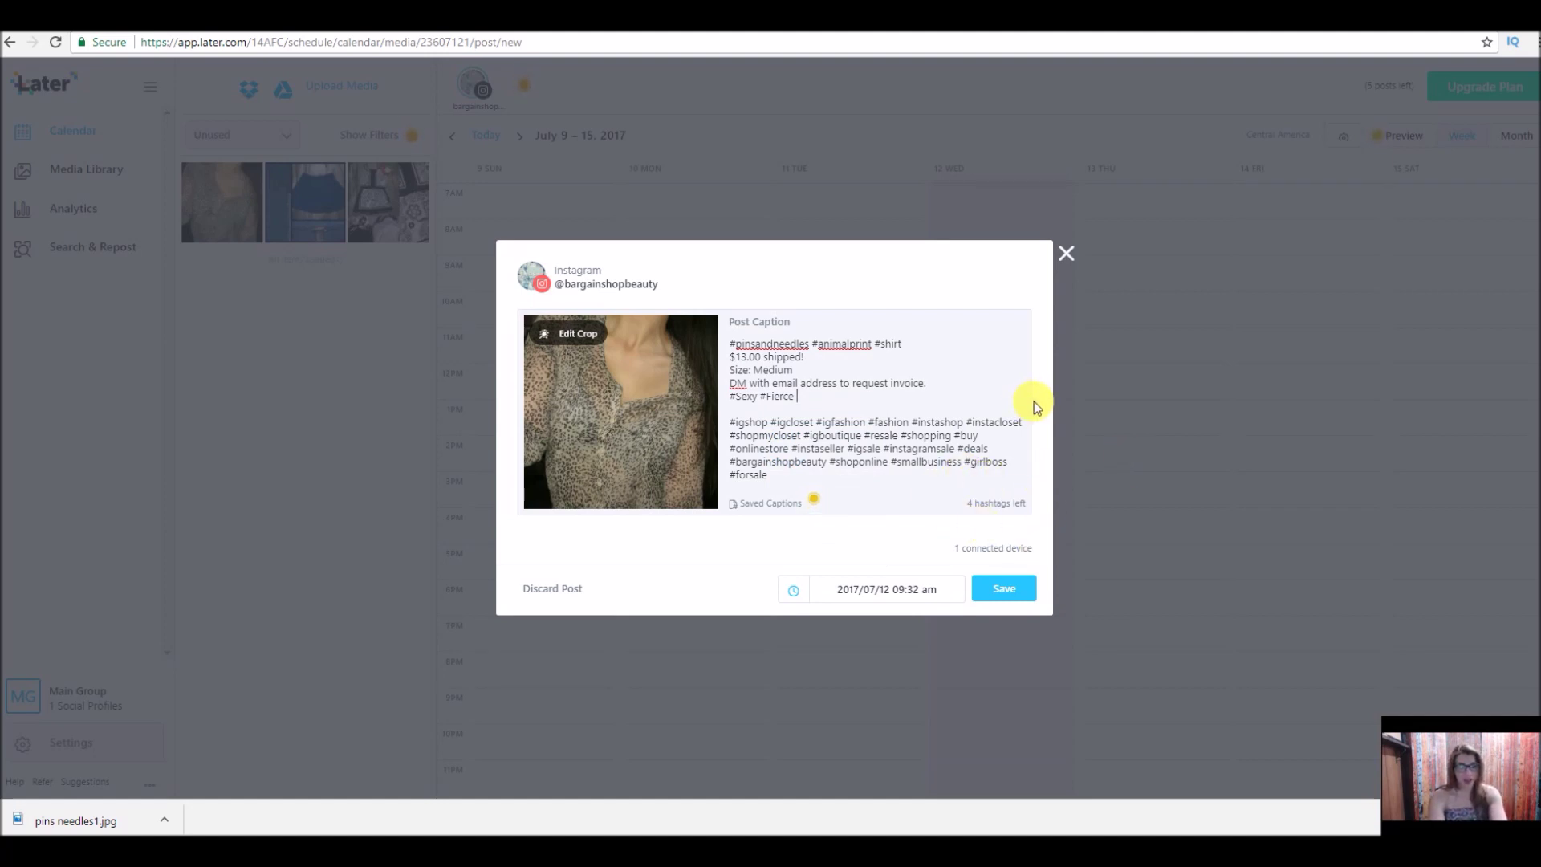
type("#top")
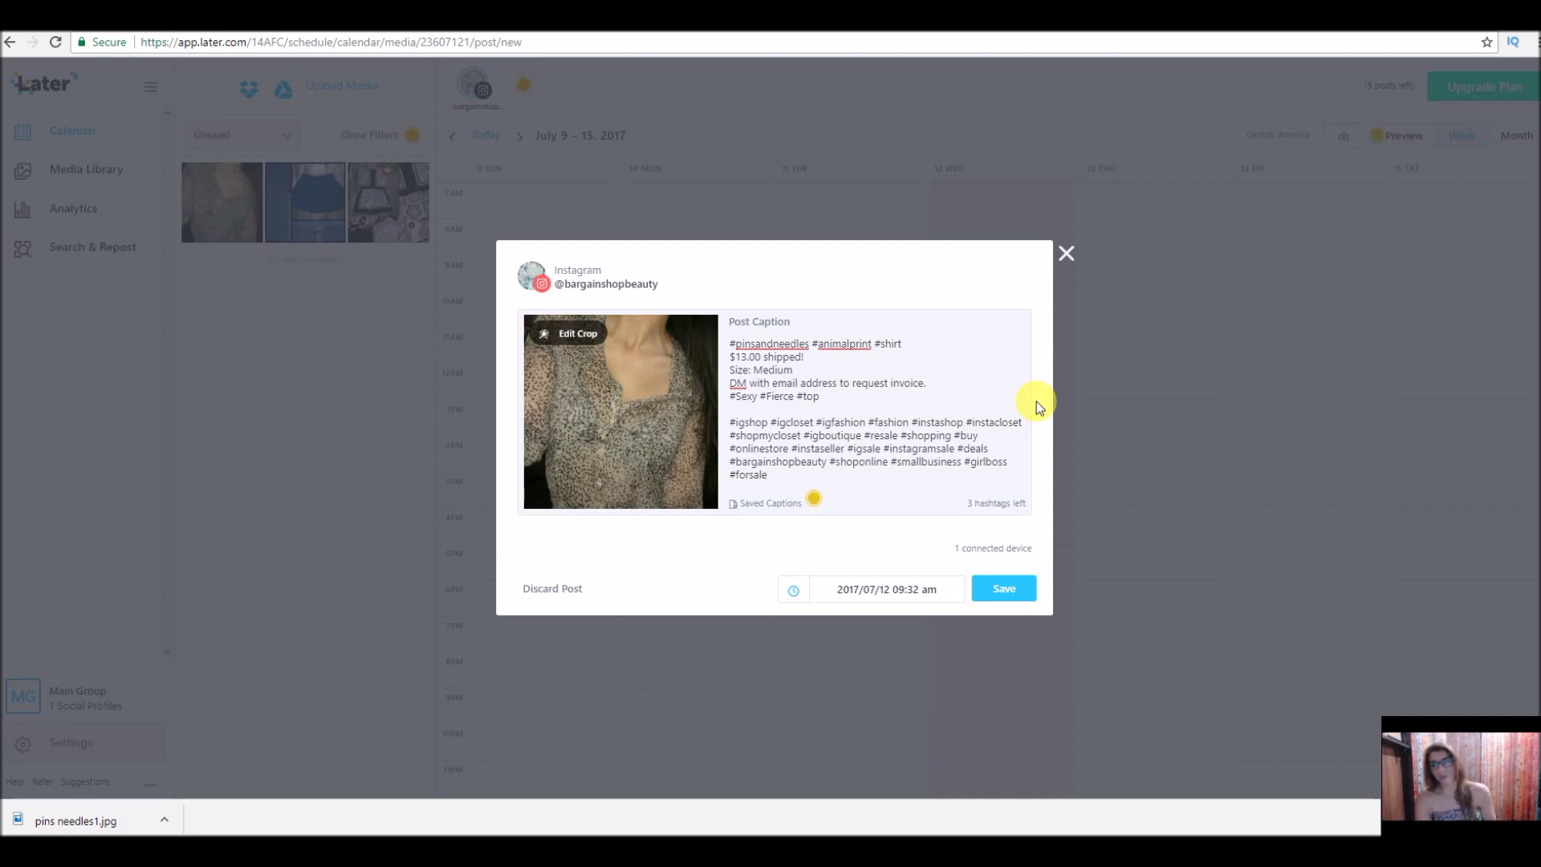
left_click(981, 594)
left_click(860, 594)
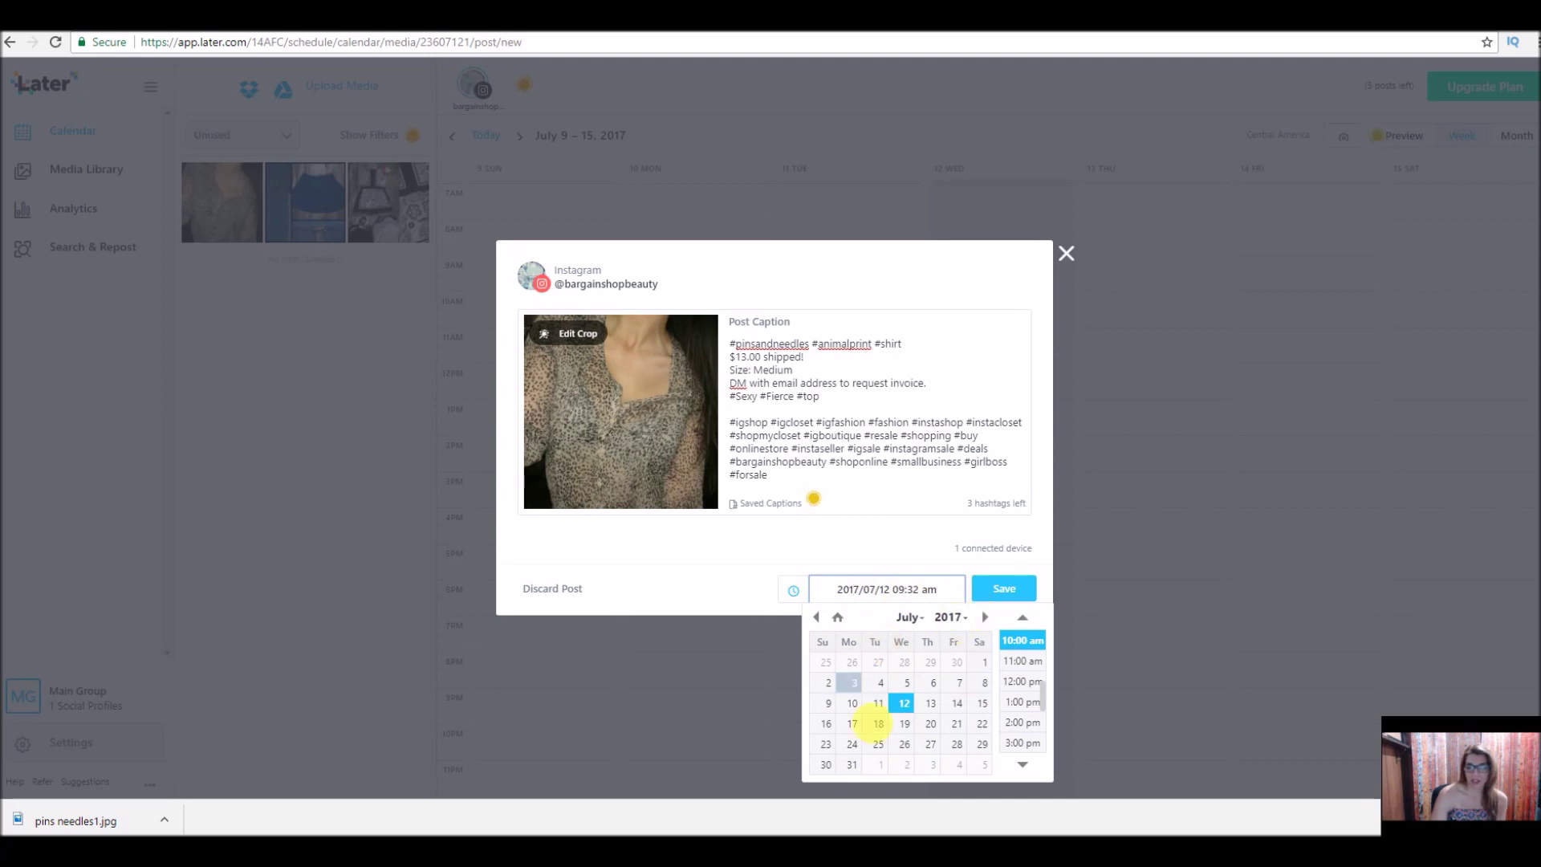
- Schedule the post for July 12, 2017 at 10:00 am and save it
left_click(912, 706)
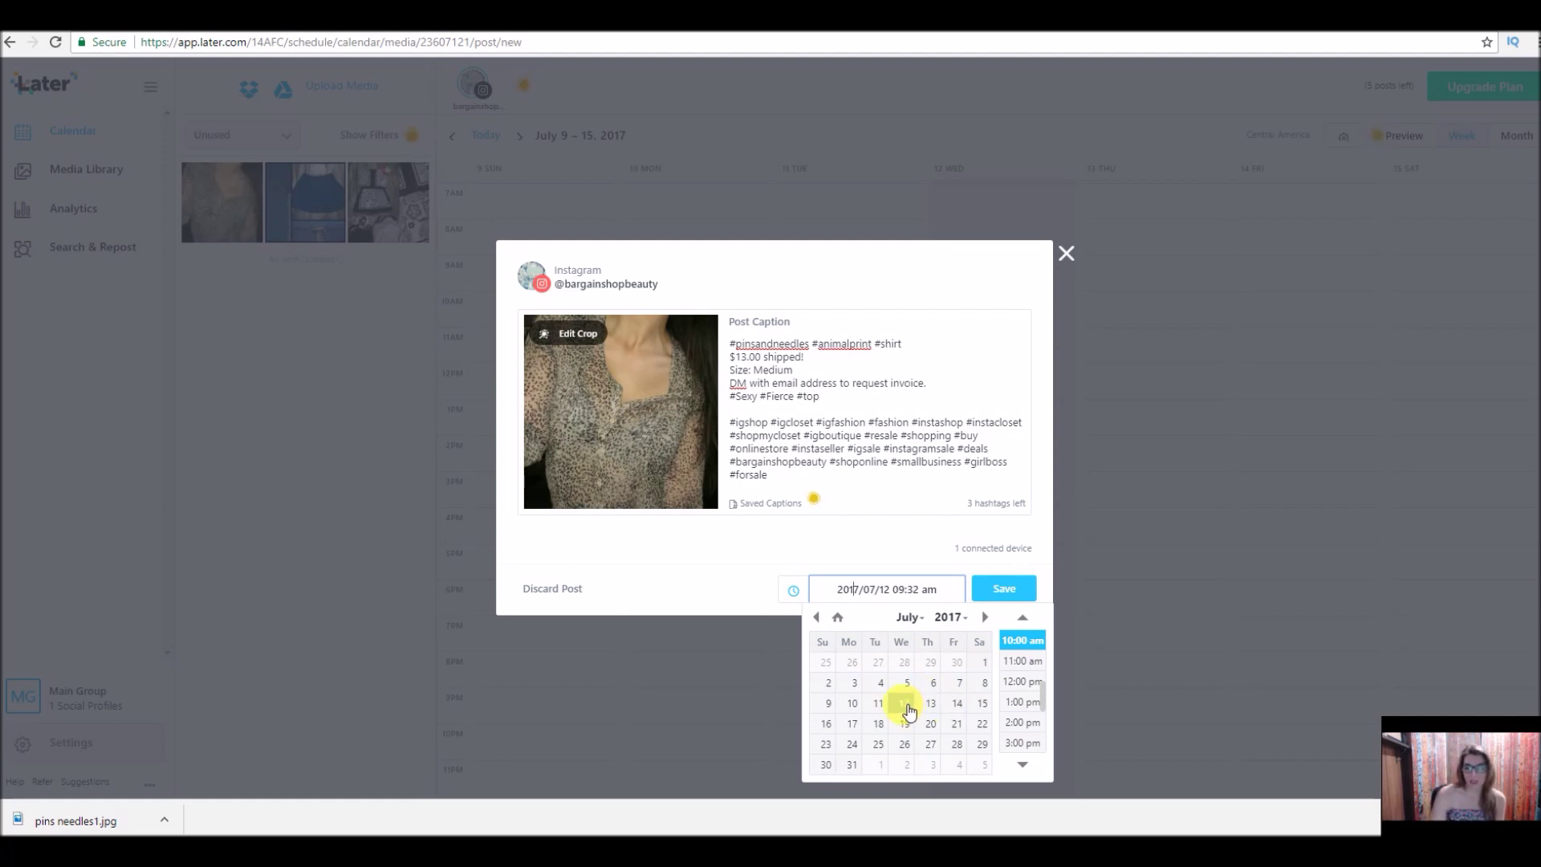
left_click(905, 706)
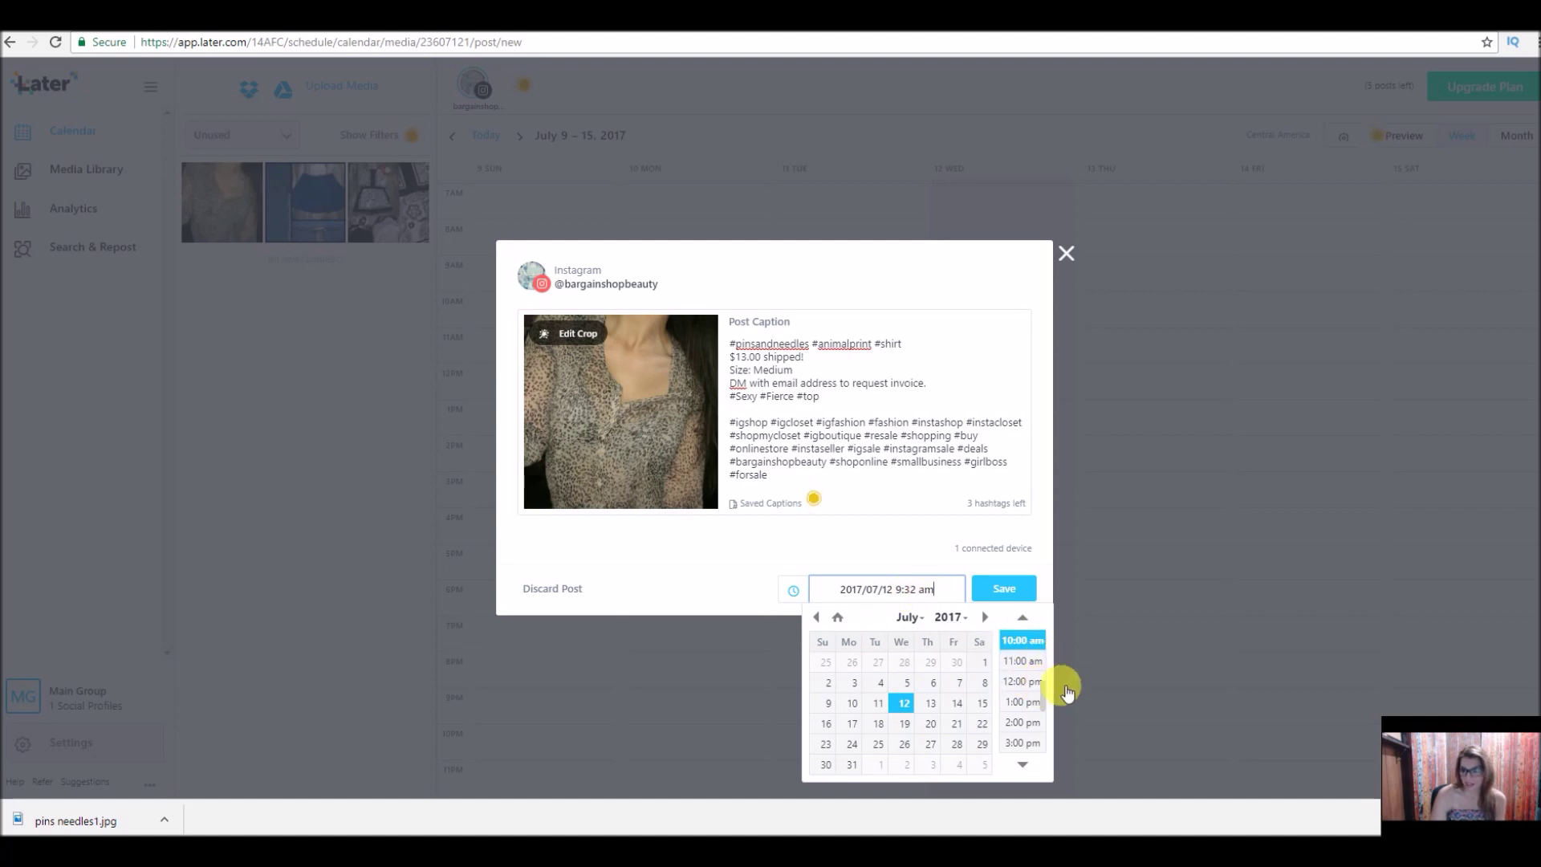
scroll(1044, 691, "up", 2)
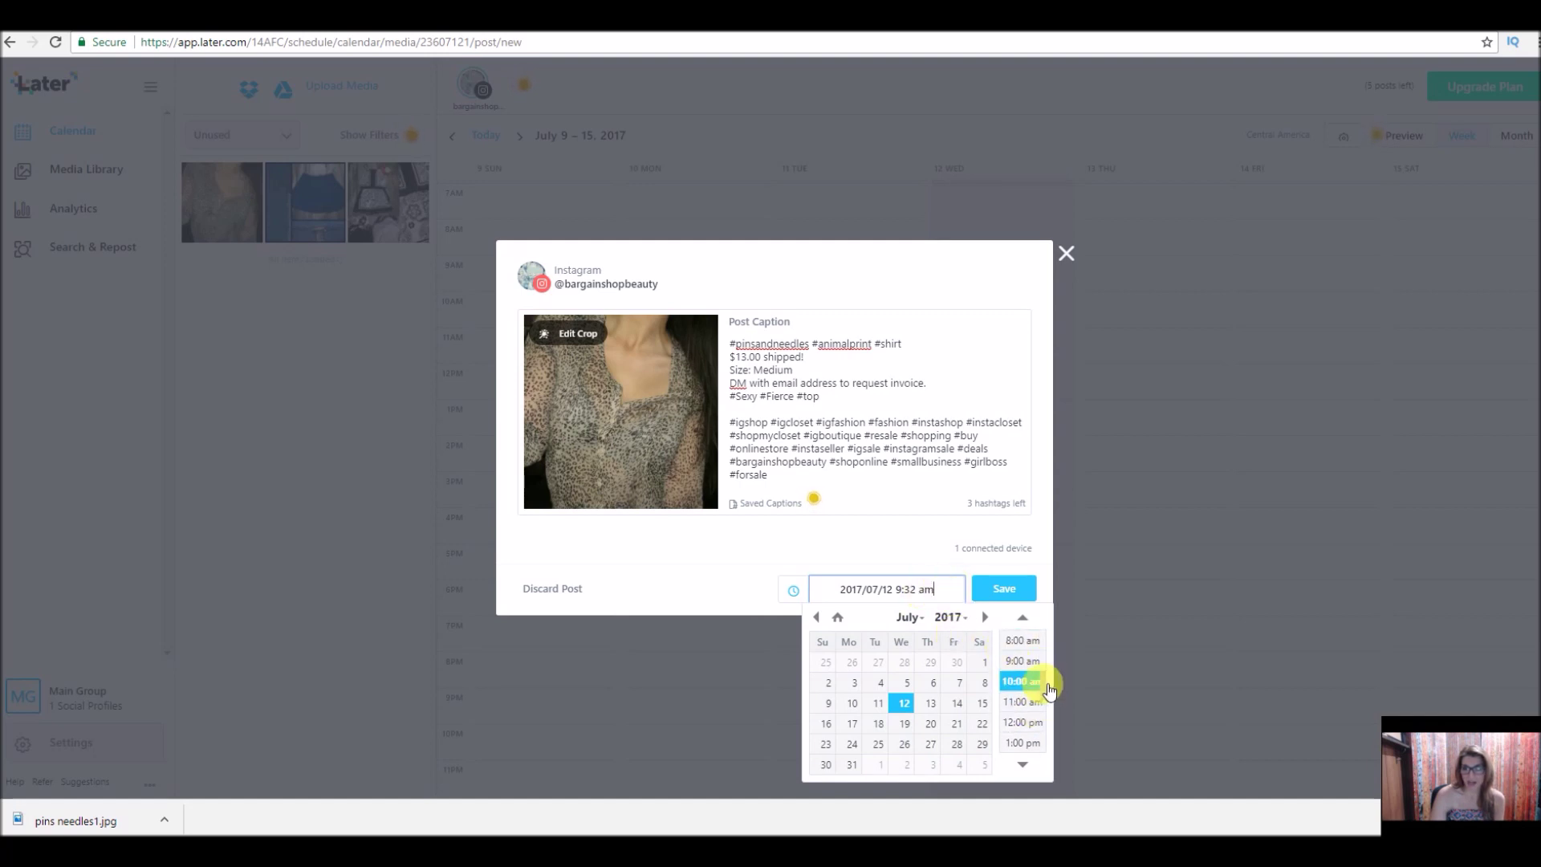
scroll(1024, 692, "down", 5)
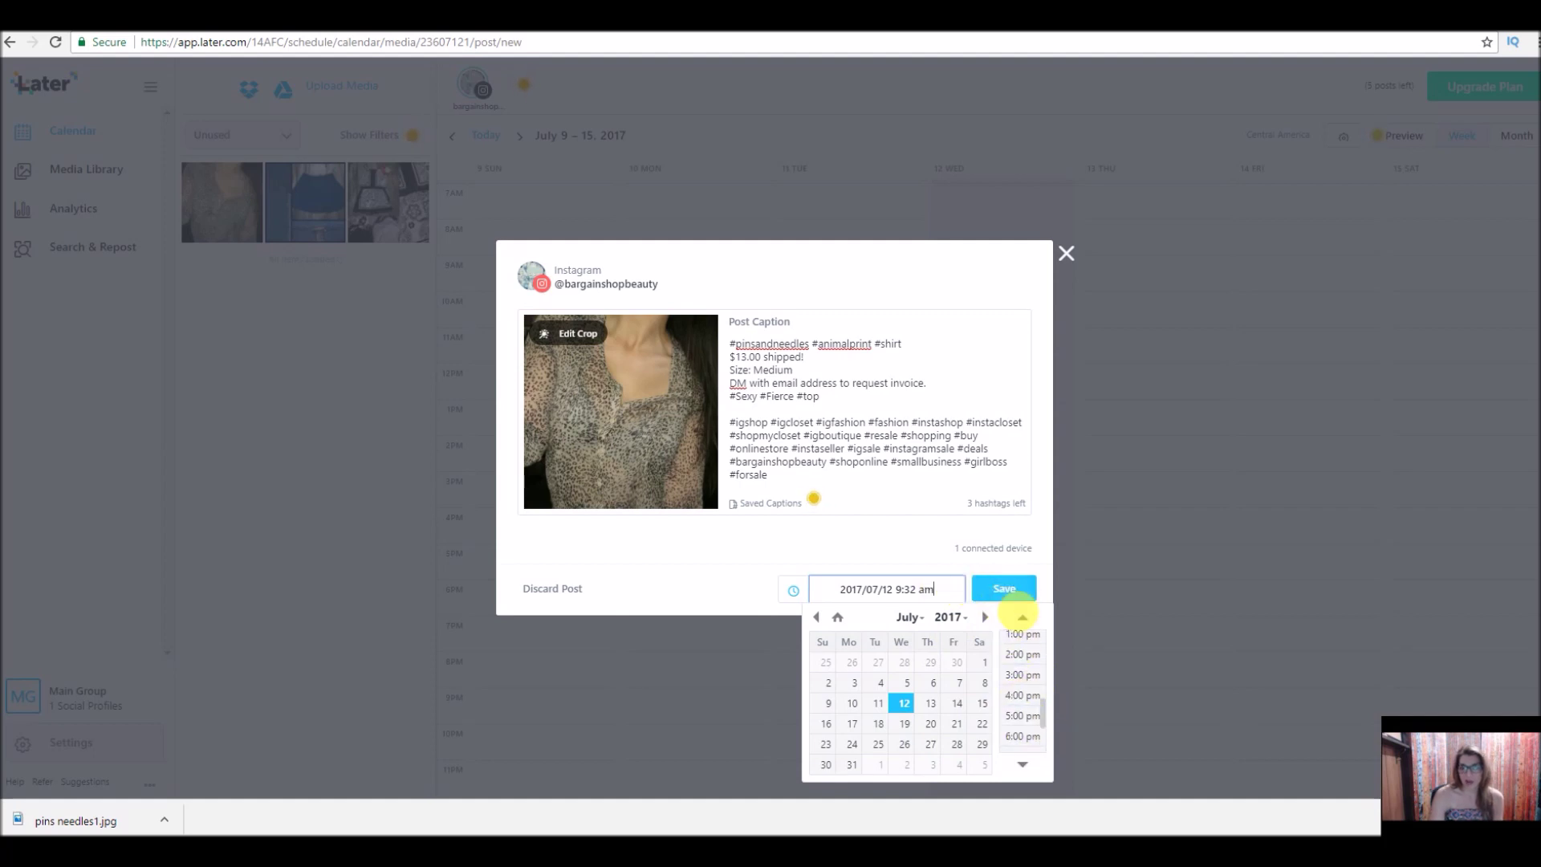
scroll(1035, 698, "up", 4)
left_click(1024, 663)
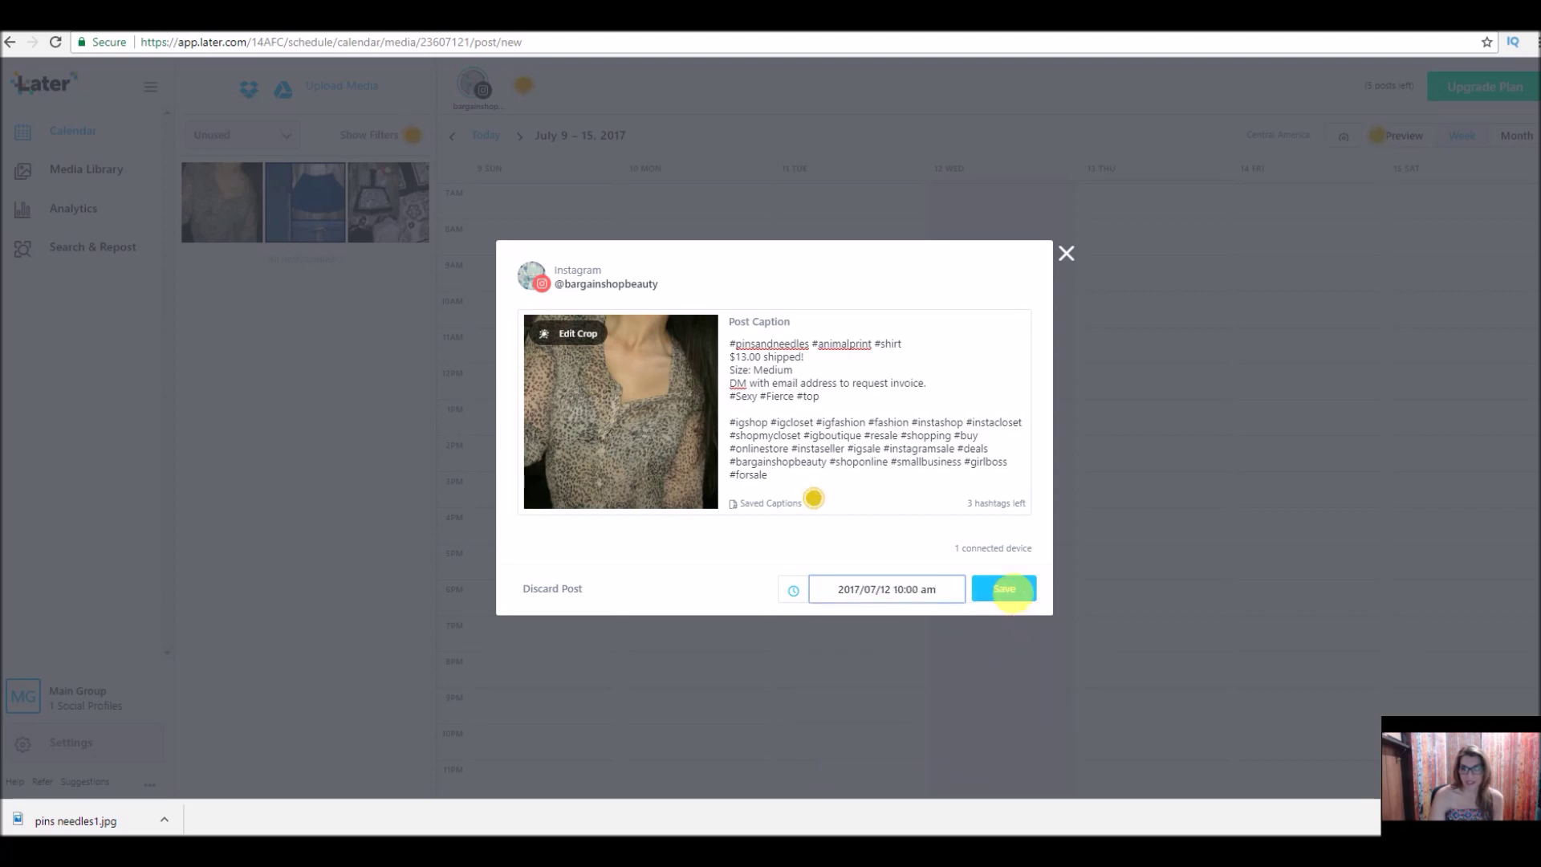
left_click(1003, 589)
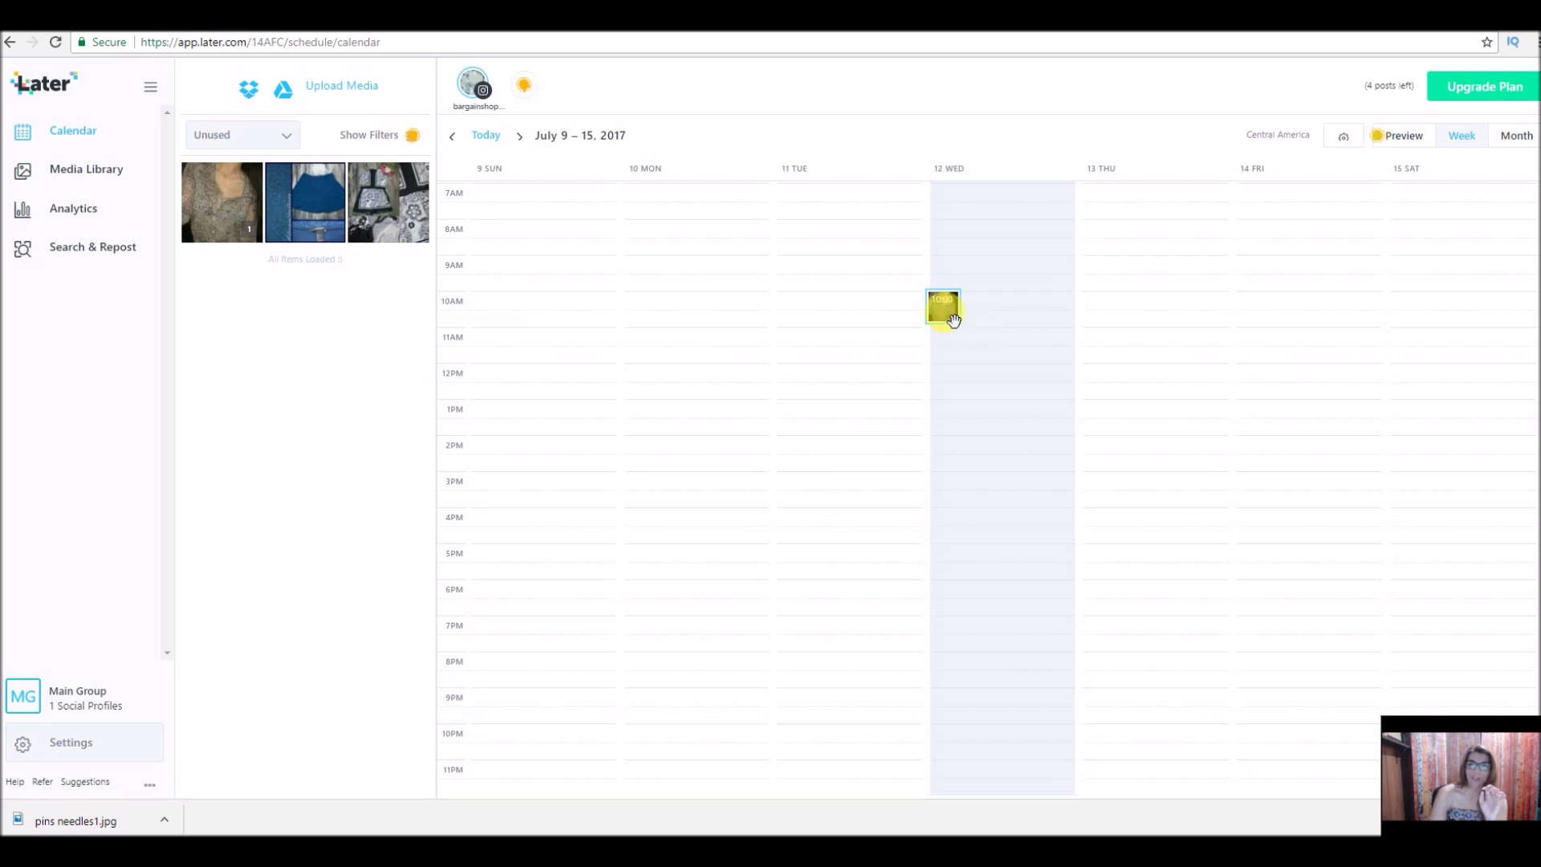
- Drag the shirt post within Wednesday July 12 to about 10:40 am
left_click_drag(943, 307, 945, 359)
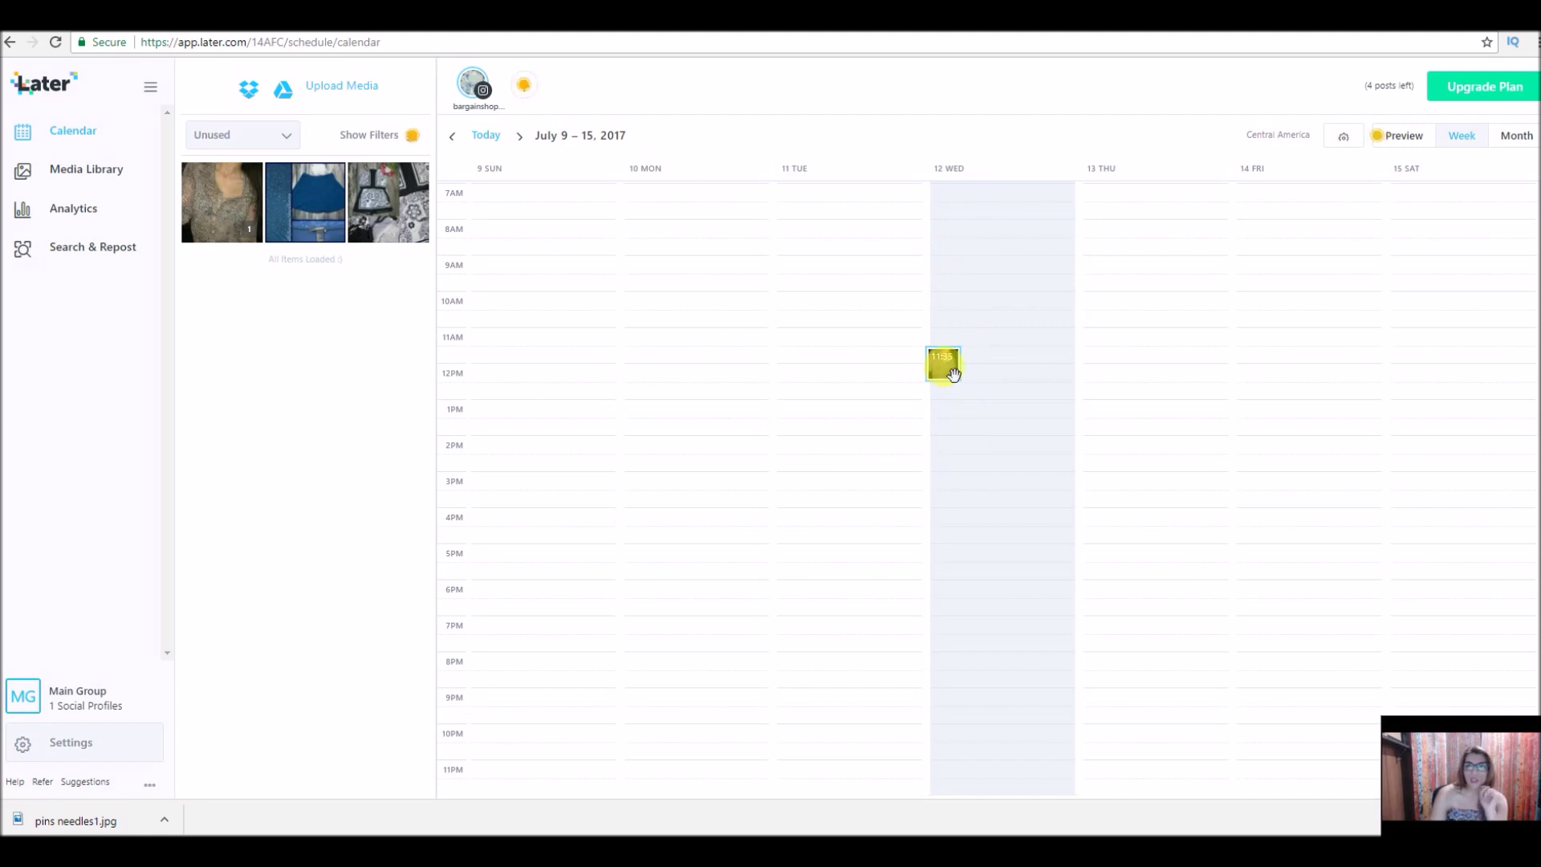
left_click_drag(953, 373, 957, 554)
left_click_drag(957, 498, 959, 331)
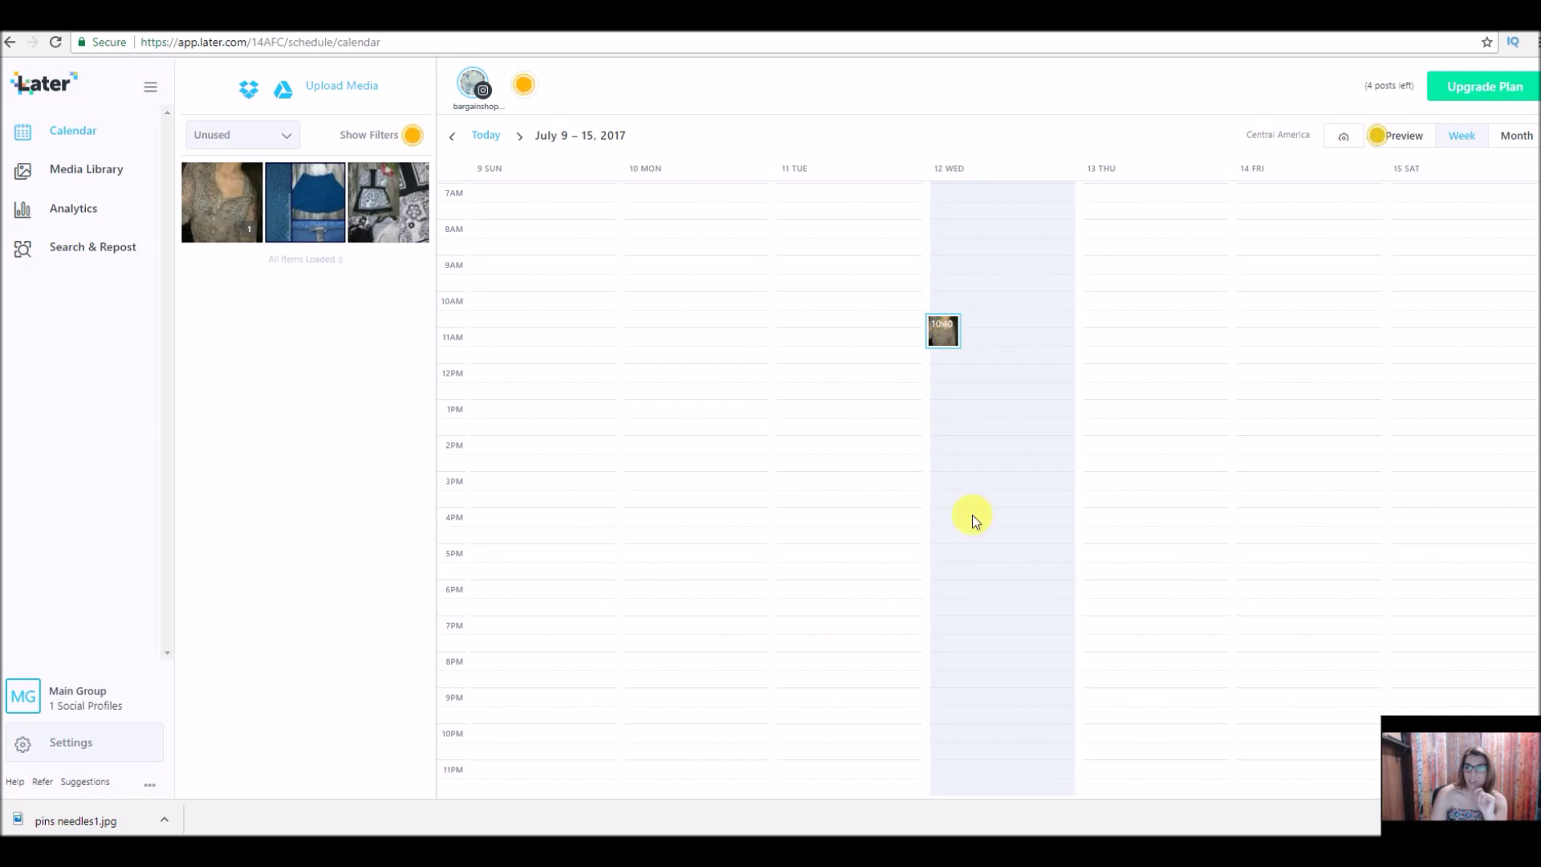